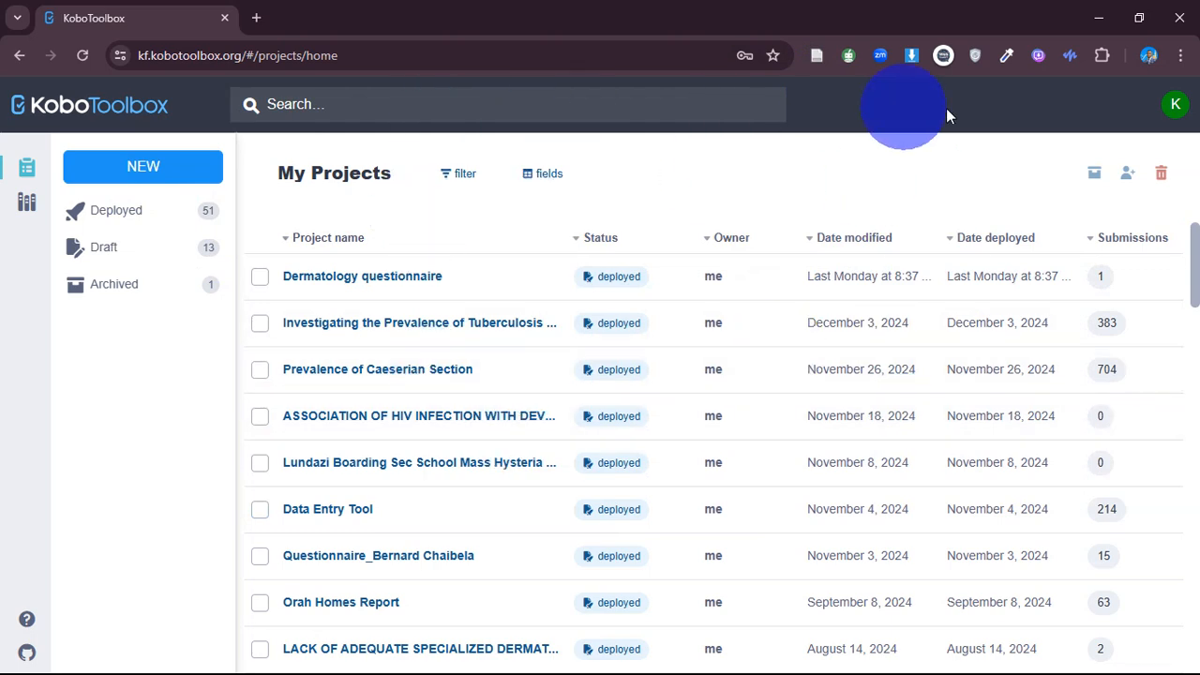
Look over the account menu, project search and question library, and return to the projects list.
click(1175, 106)
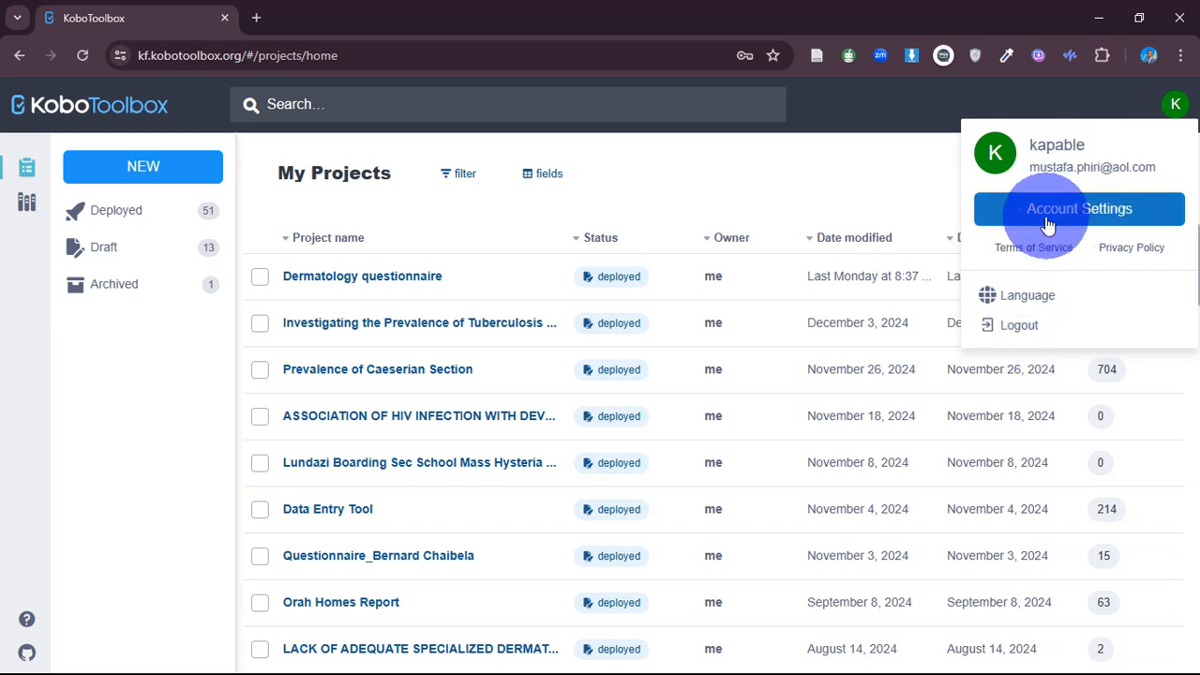
click(1015, 96)
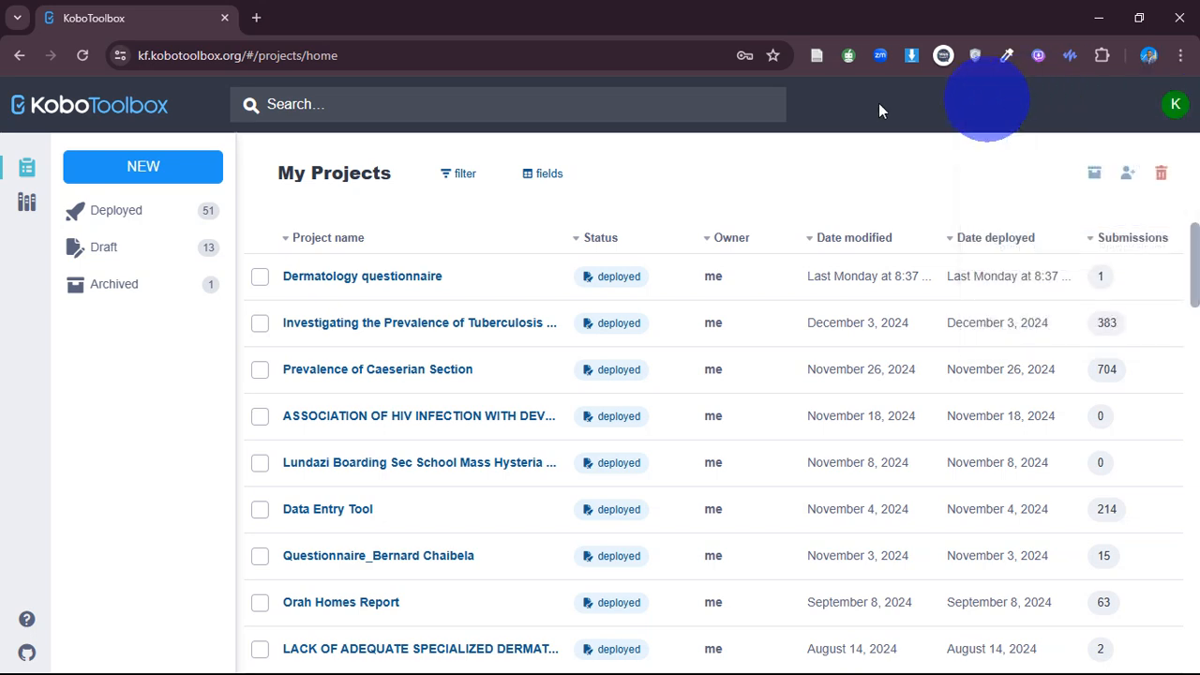
click(413, 96)
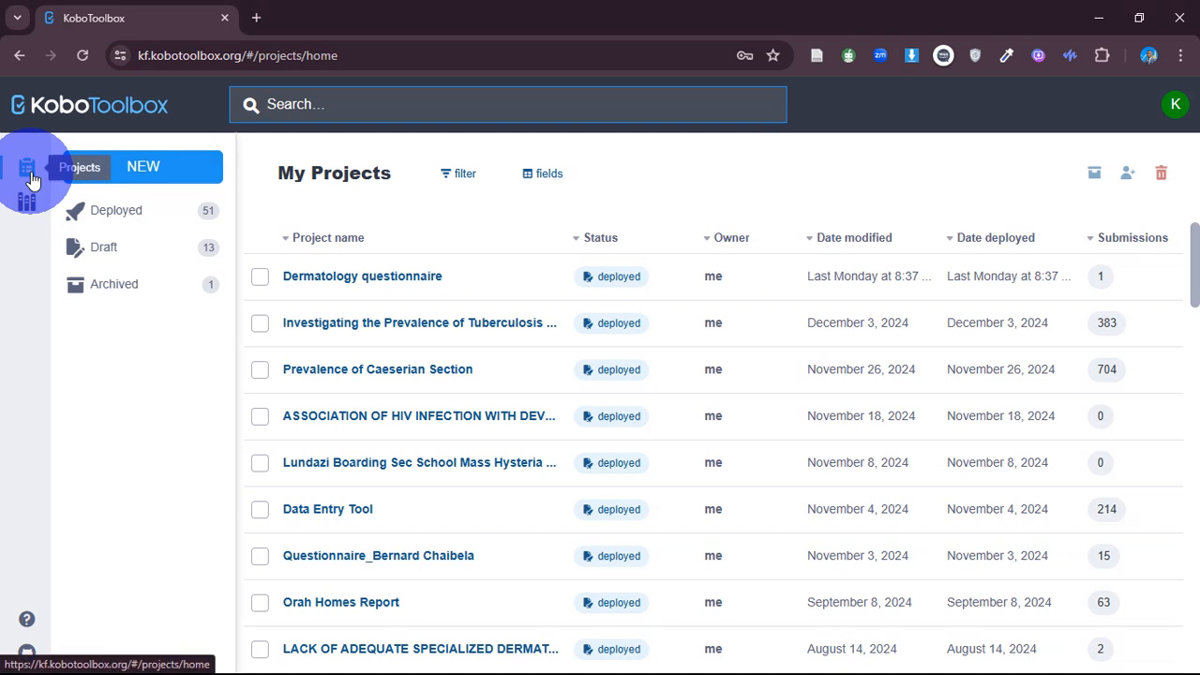
click(28, 205)
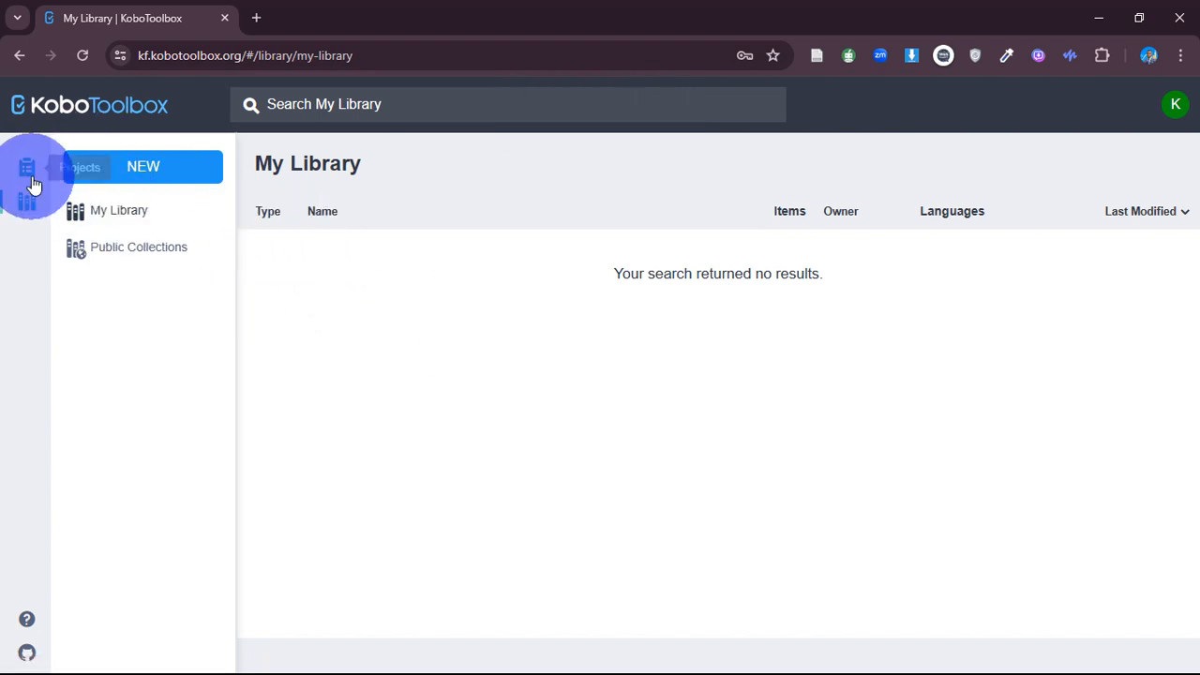
click(27, 174)
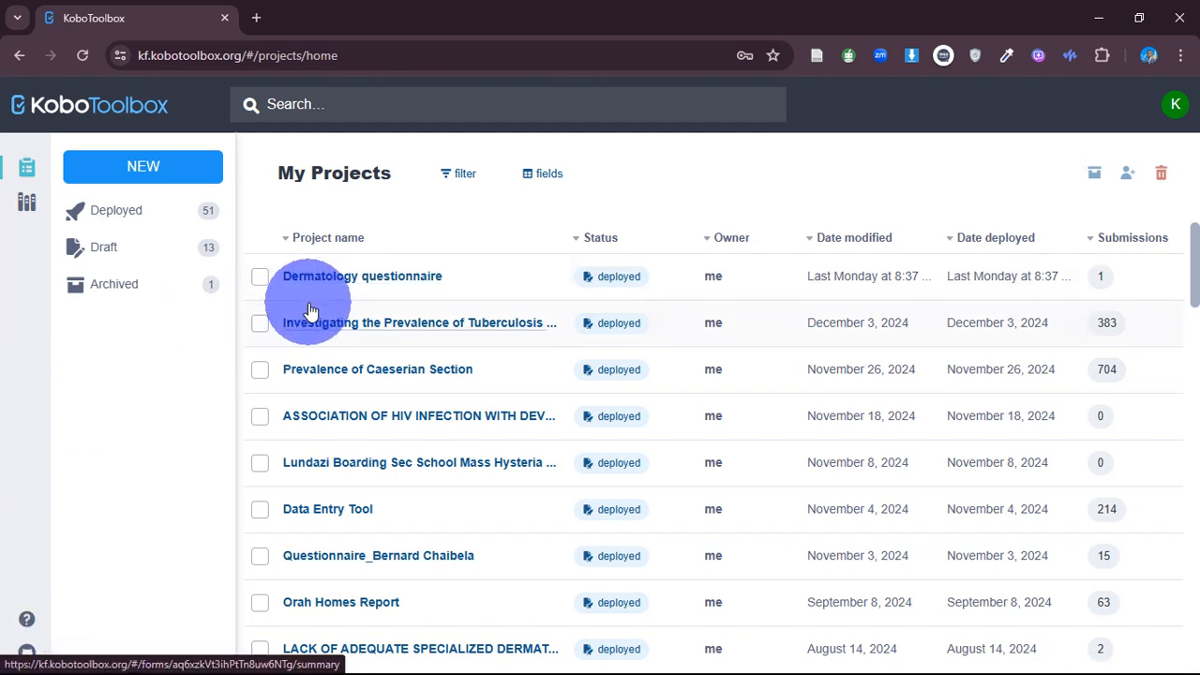
Start a new project from scratch named "Kobotoolbox Lesson" with the sector Educational Services / Higher Education.
click(146, 174)
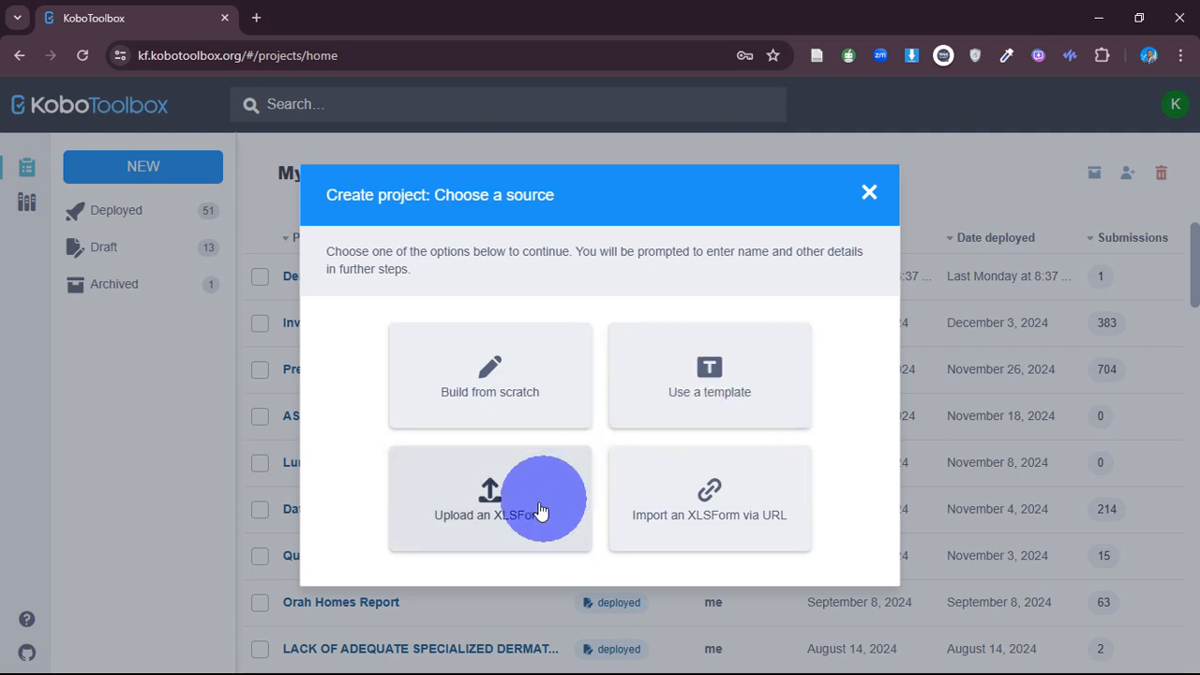
click(501, 401)
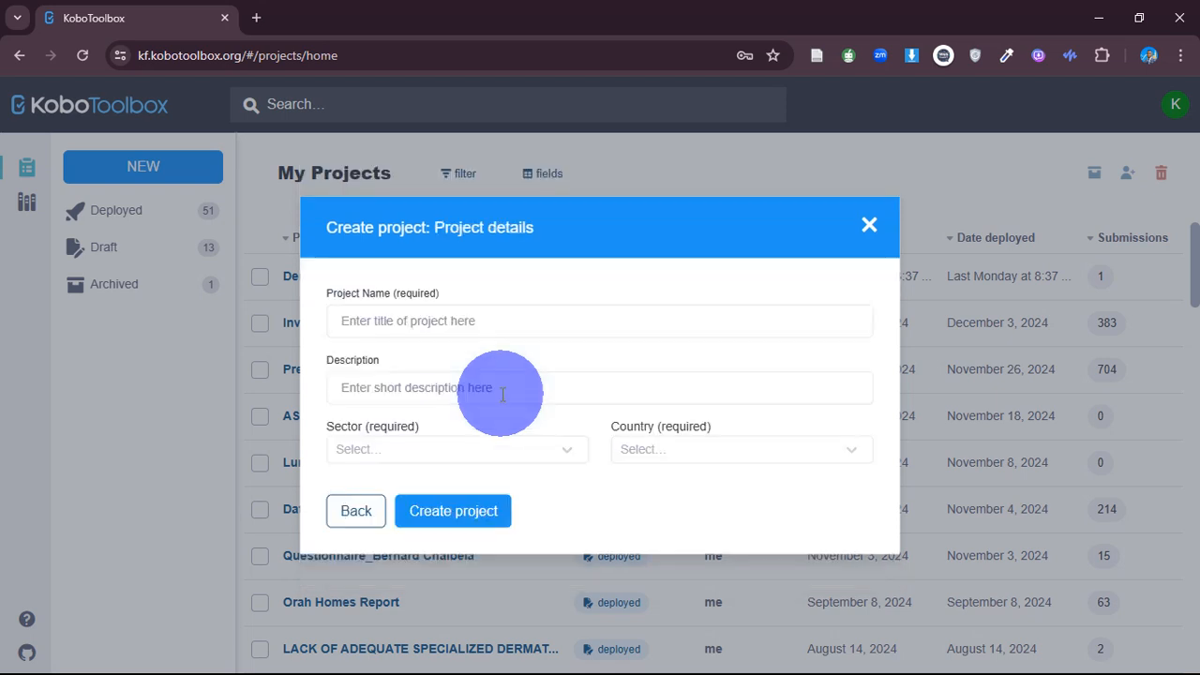
click(388, 320)
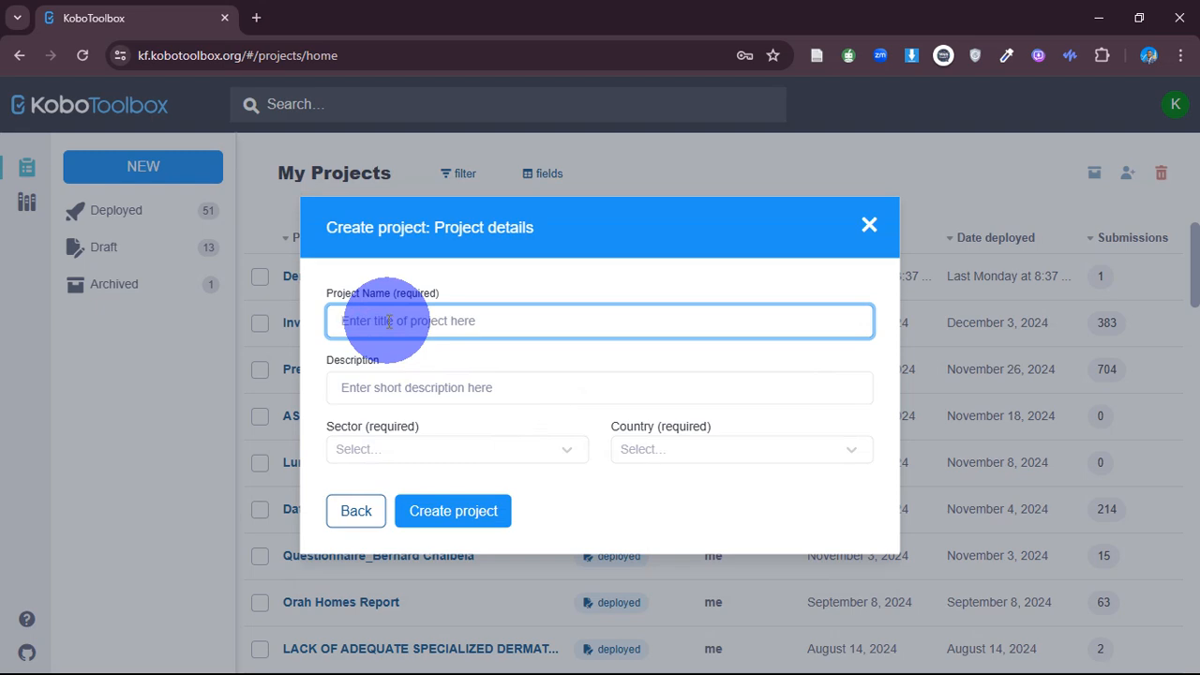
text(Kobotoolbox Lesson)
click(411, 382)
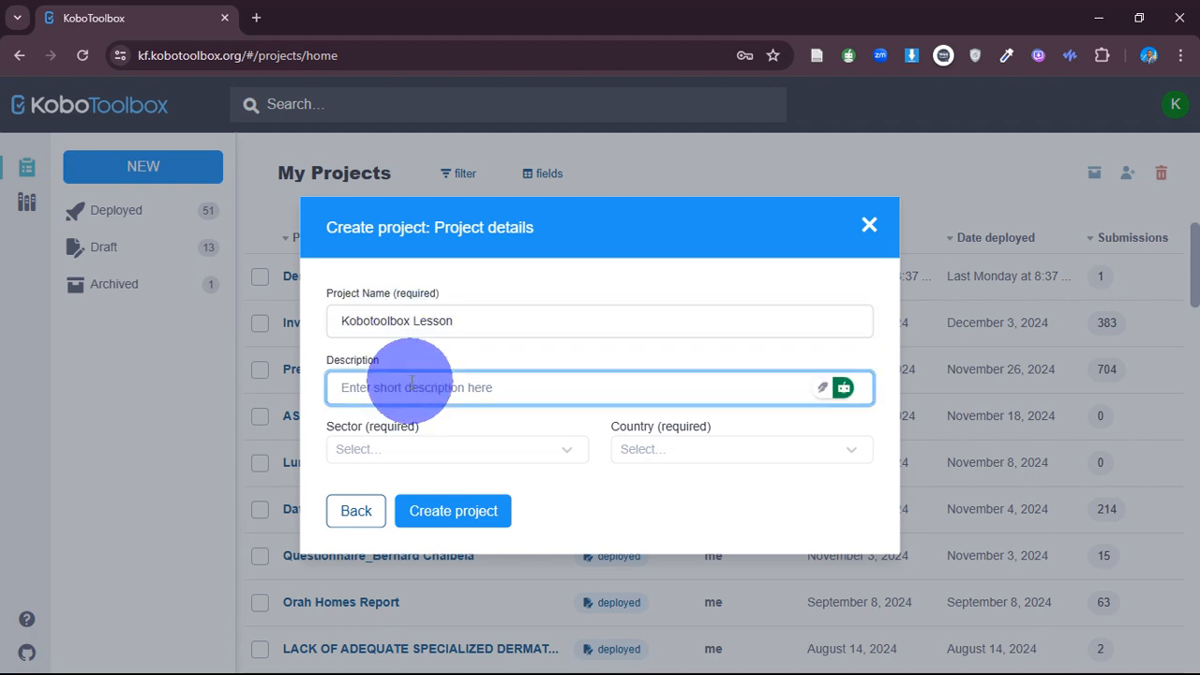
click(433, 459)
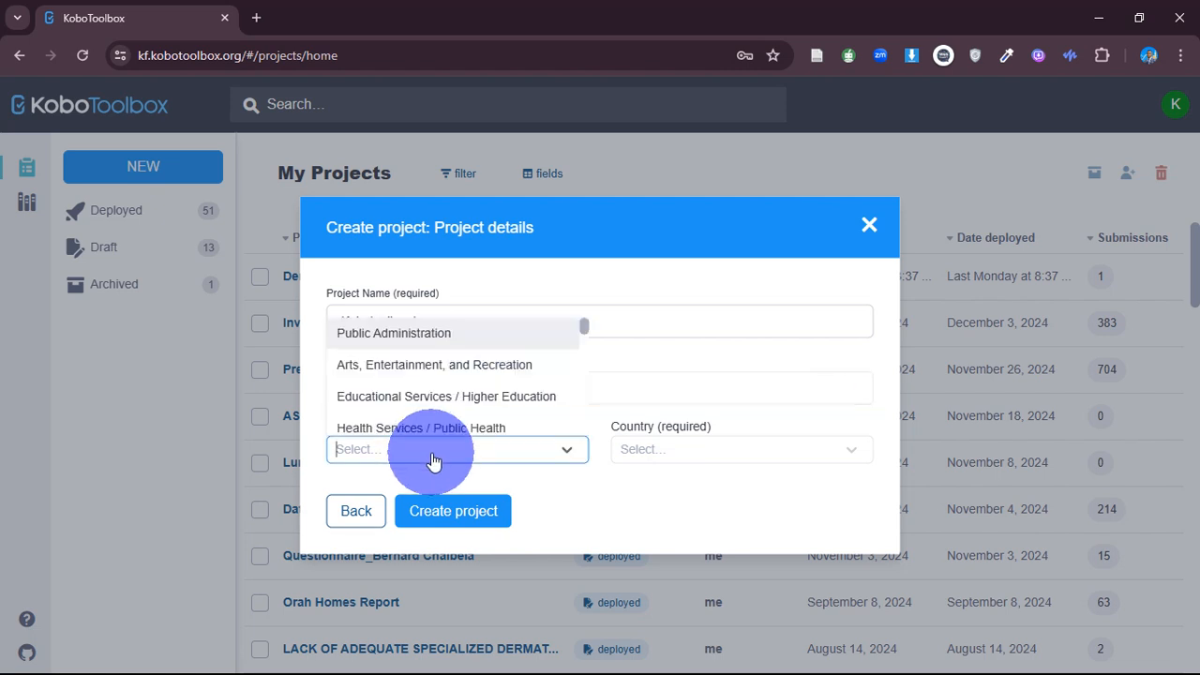
click(371, 400)
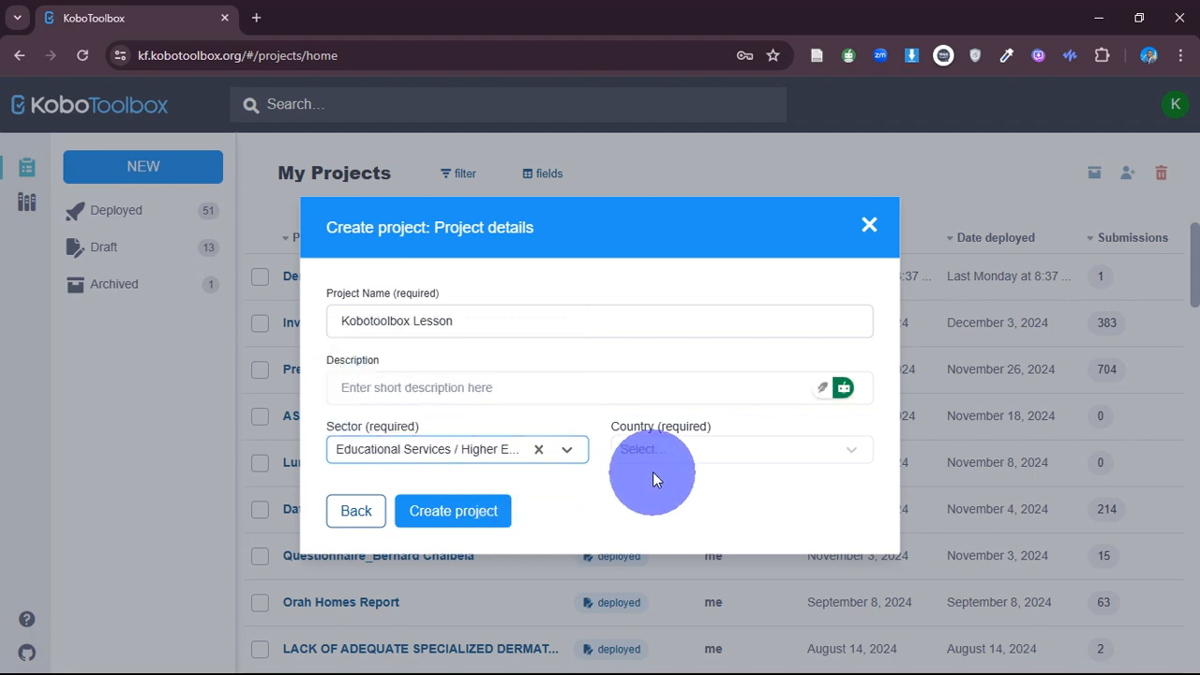
Set the project's country to Zambia and create the project.
click(643, 450)
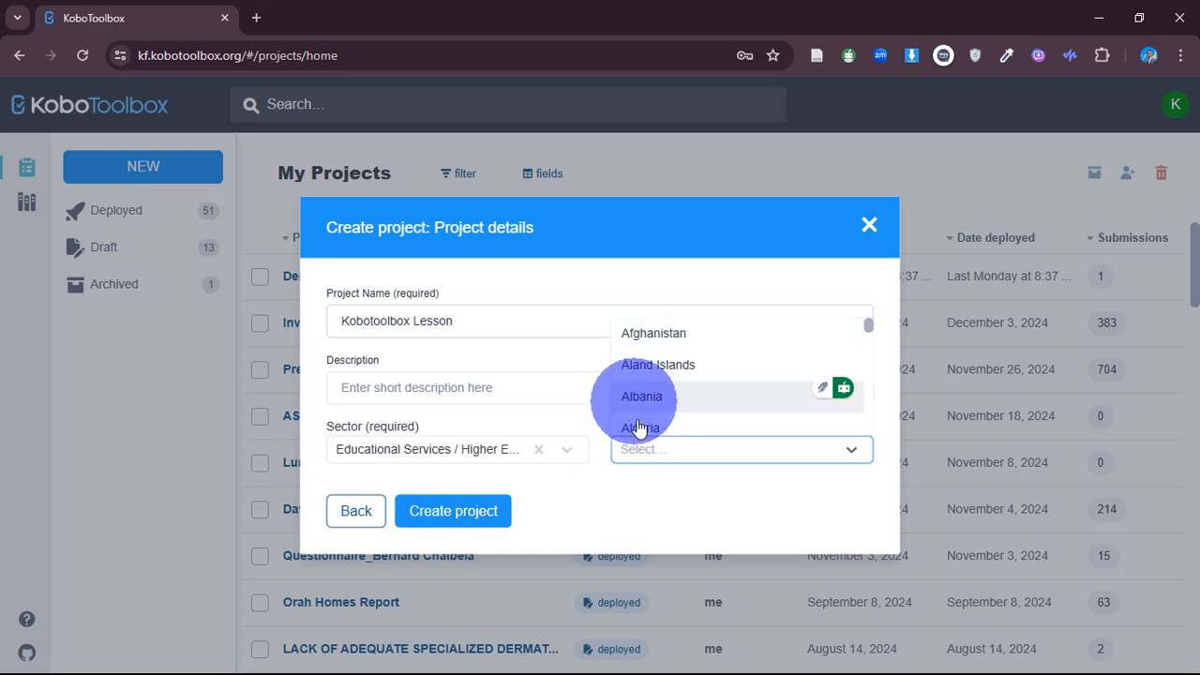
click(643, 452)
click(638, 457)
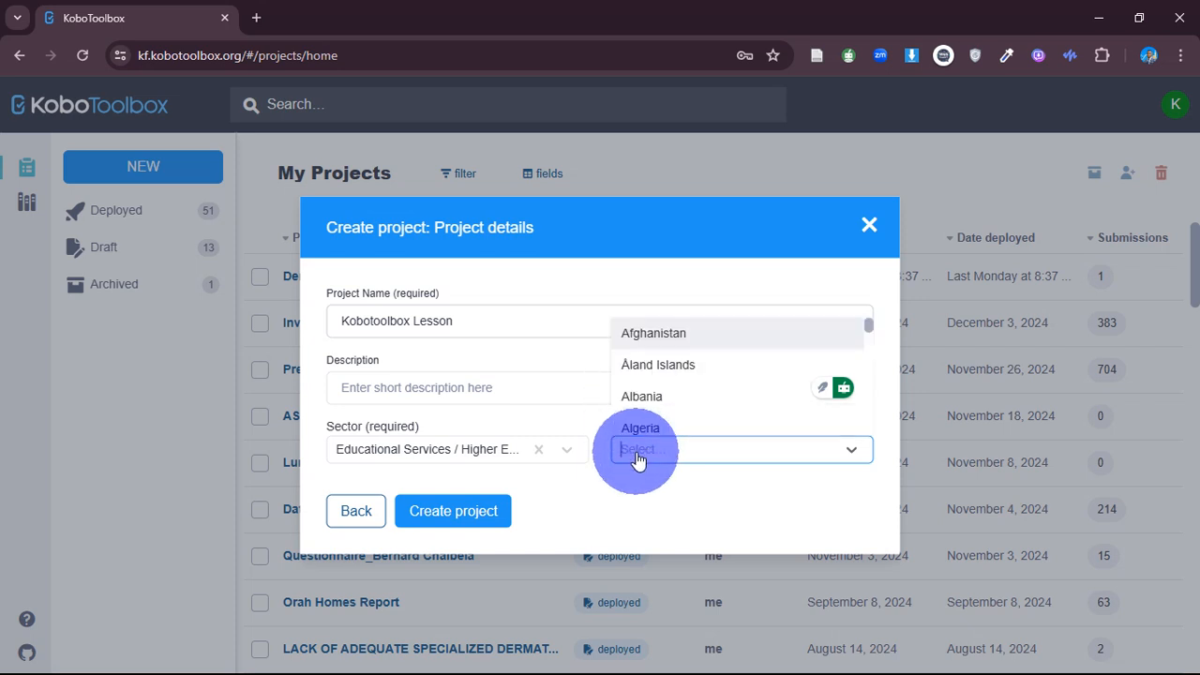
text(za)
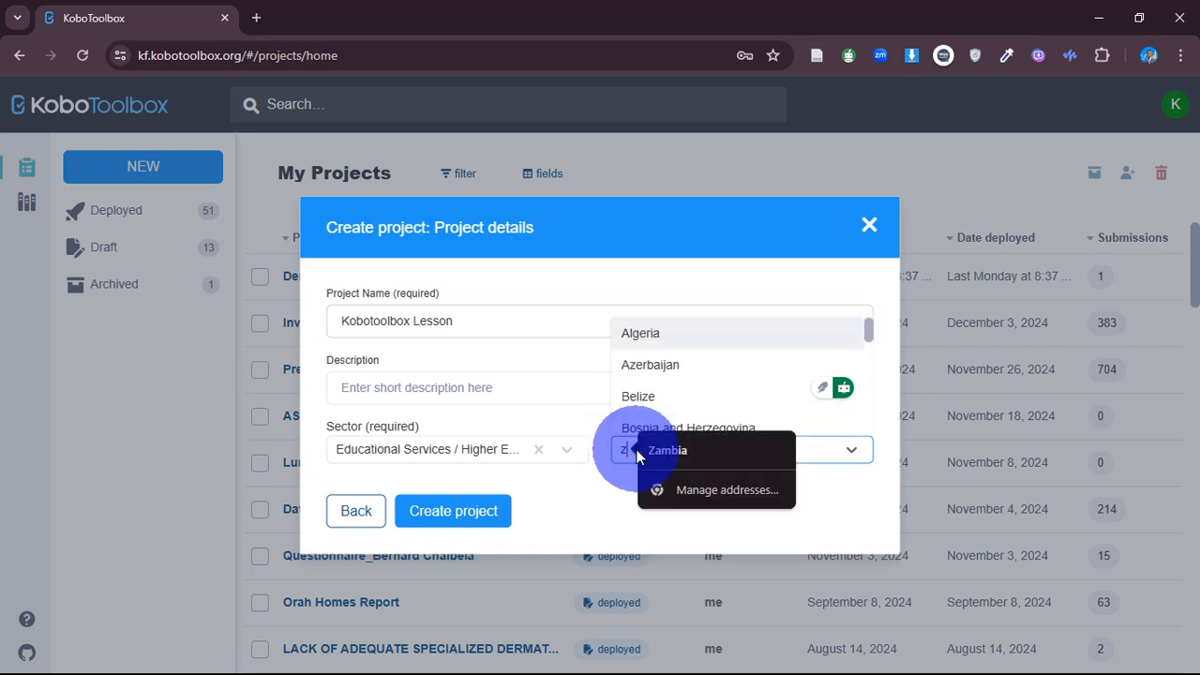
text(mba)
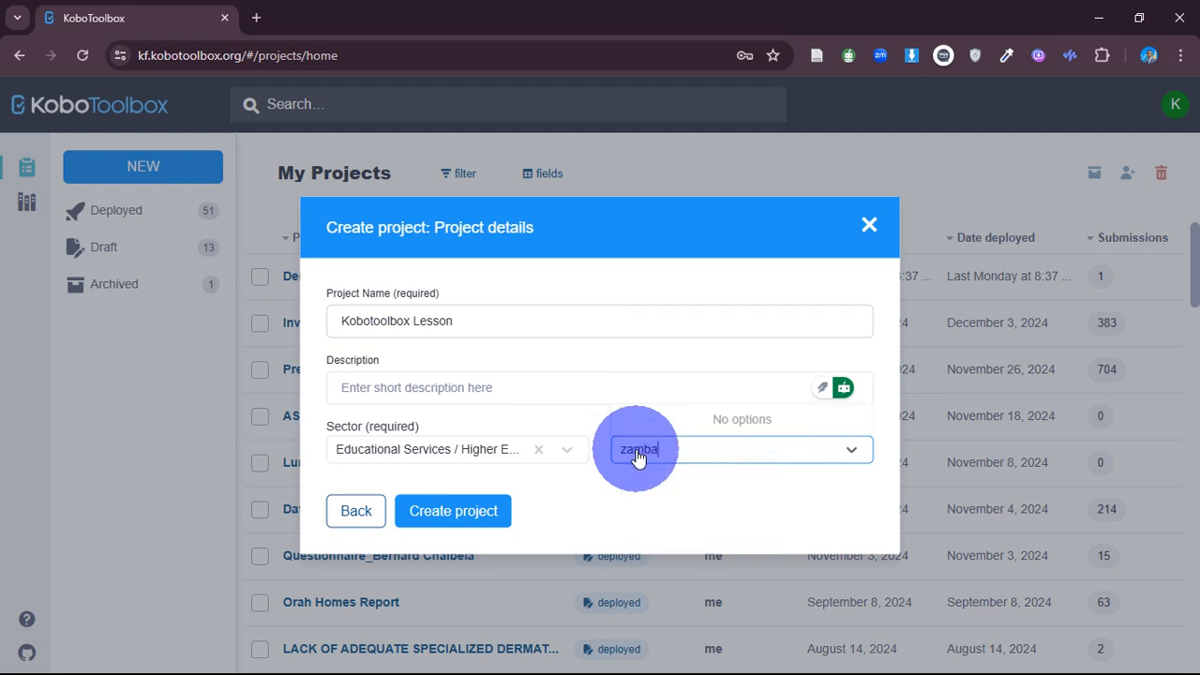
key(BackSpace)
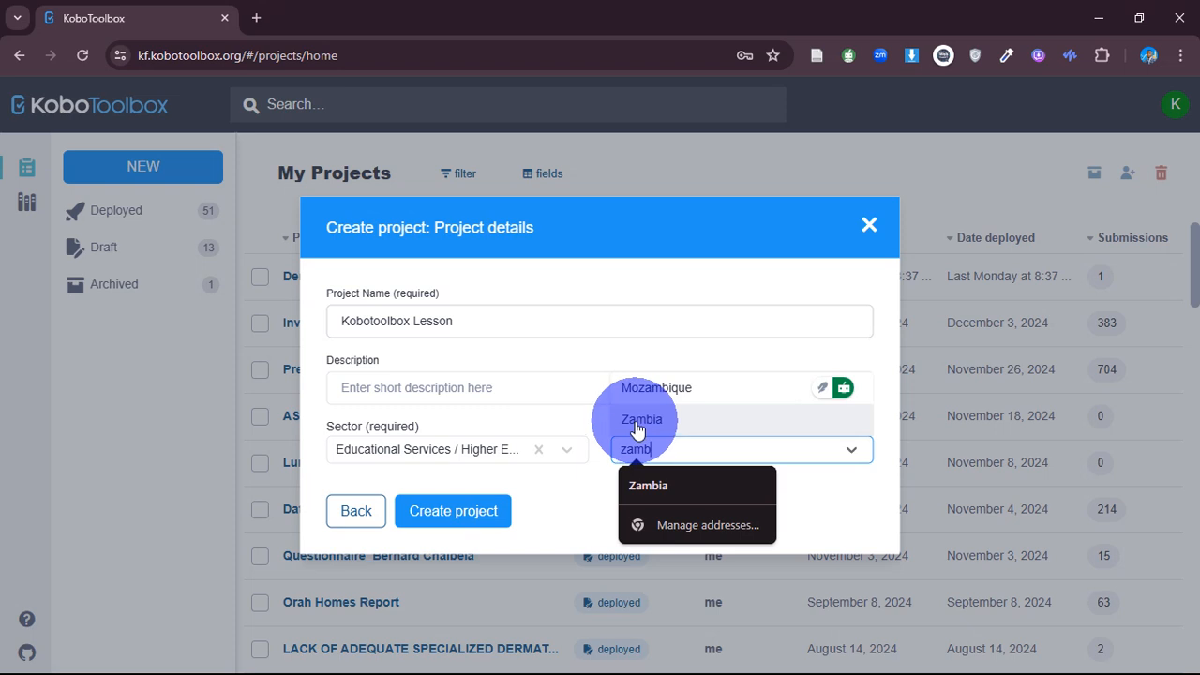
click(637, 421)
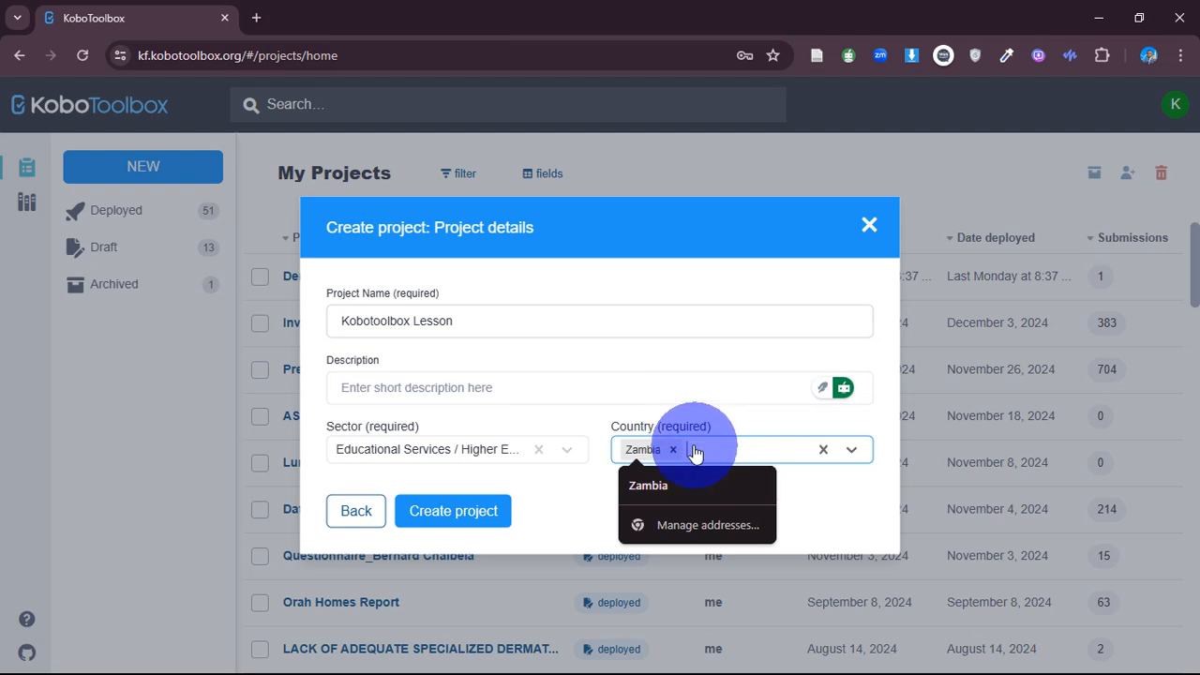
click(445, 514)
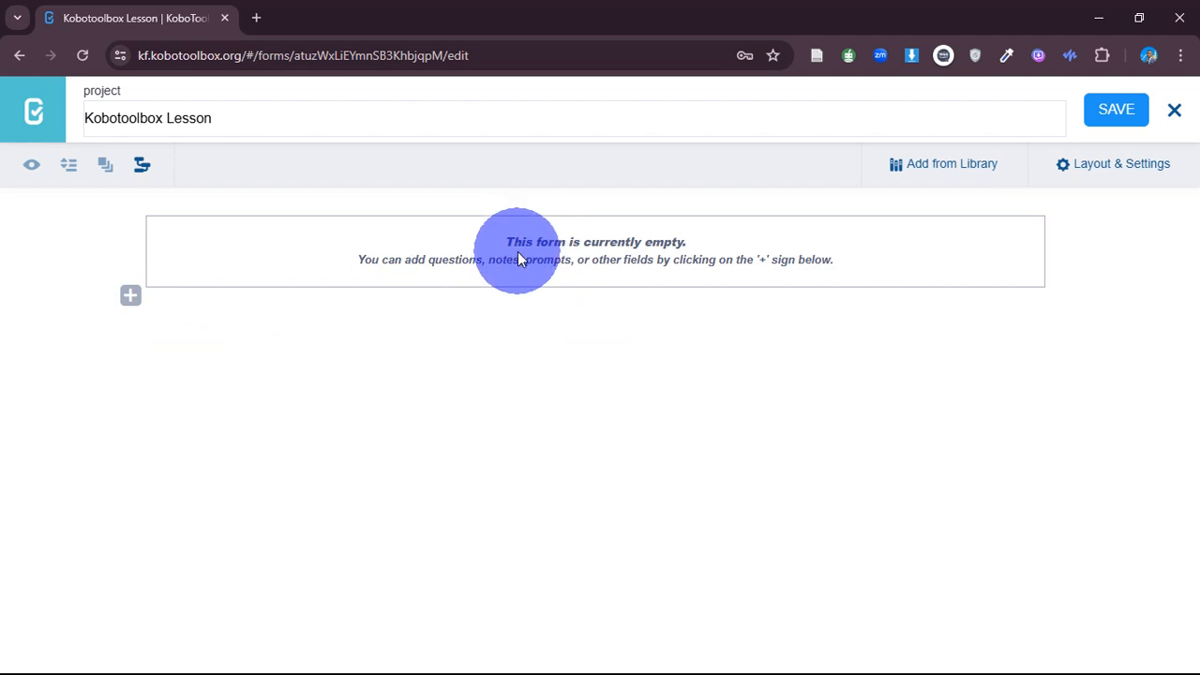
Add a first question "Age" of the Number type to the empty form.
click(136, 298)
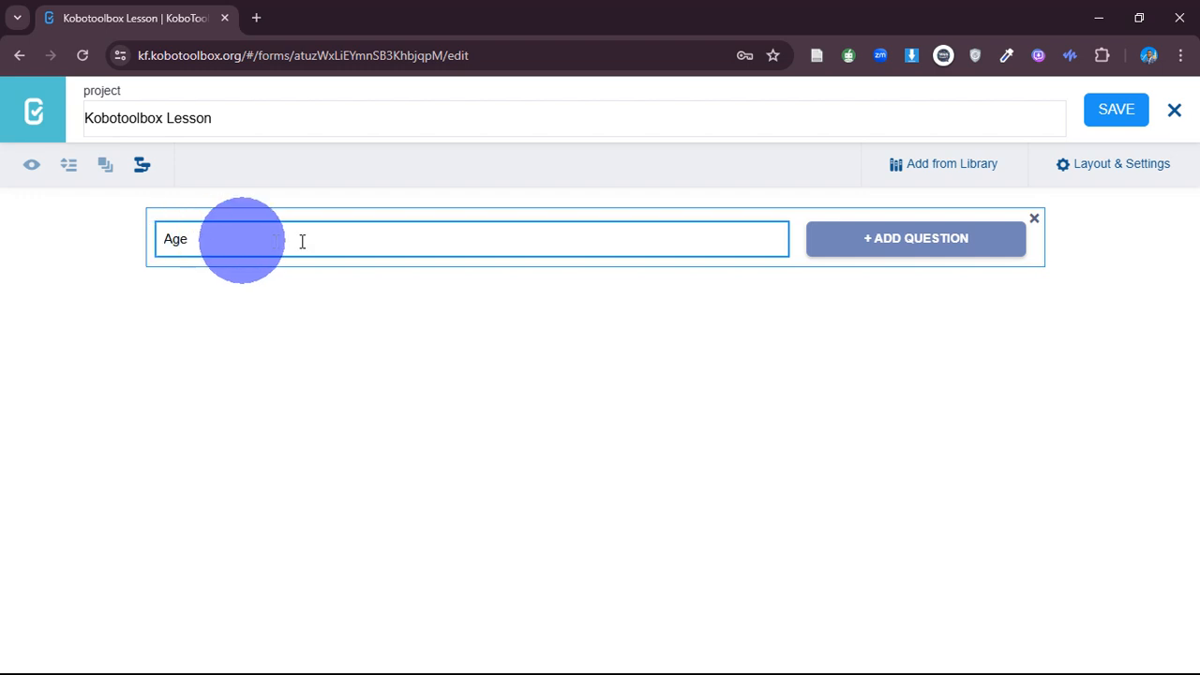
click(864, 243)
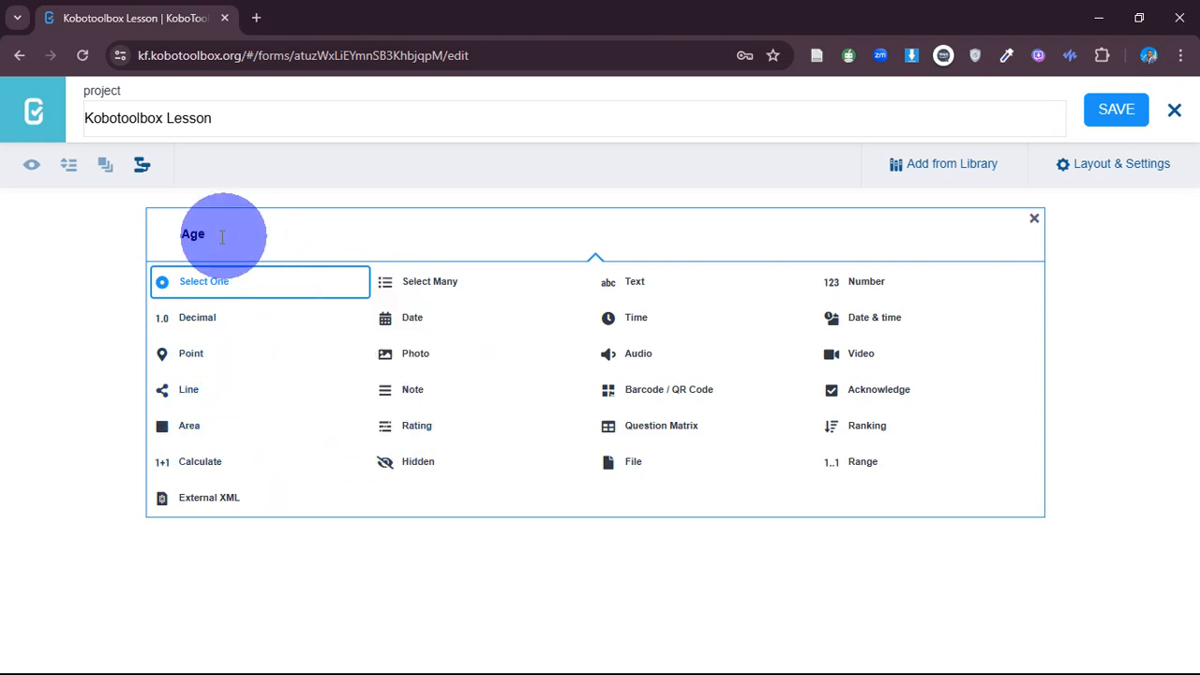
click(858, 283)
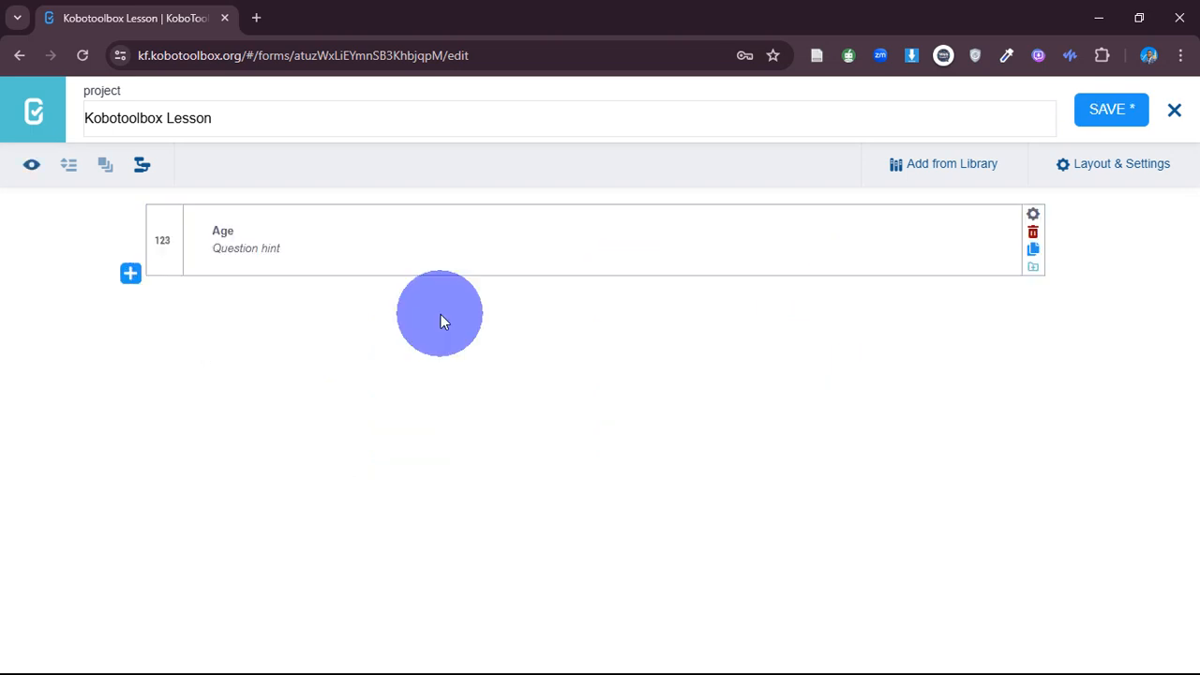
Add a "Gender" question of the Select One type below the Age question.
click(127, 272)
click(194, 310)
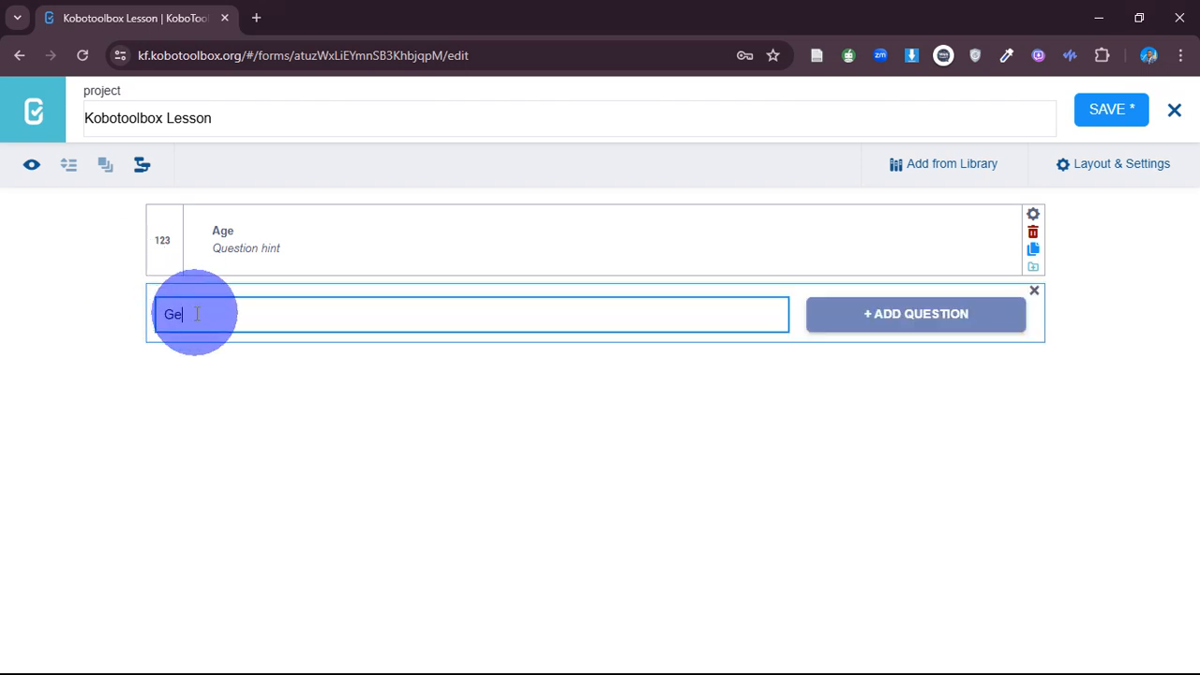
click(877, 319)
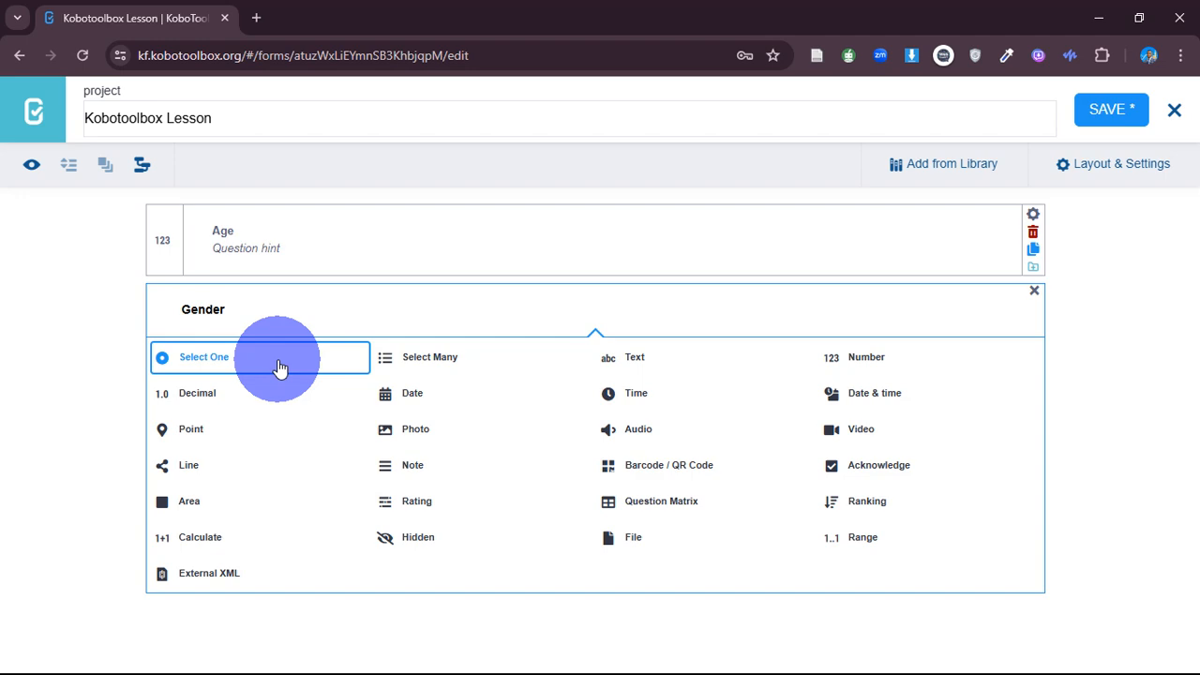
click(220, 361)
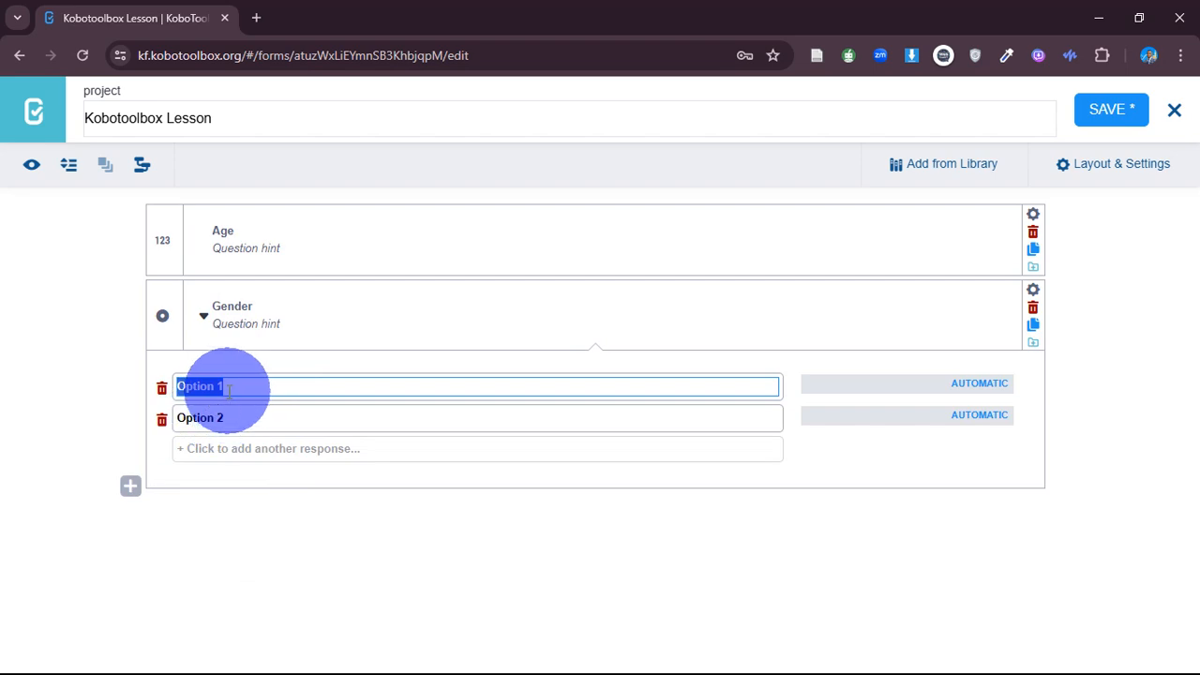
Give the Gender question the responses Male, Female and Prefer not to say, collapse its options and save the form.
text(Male)
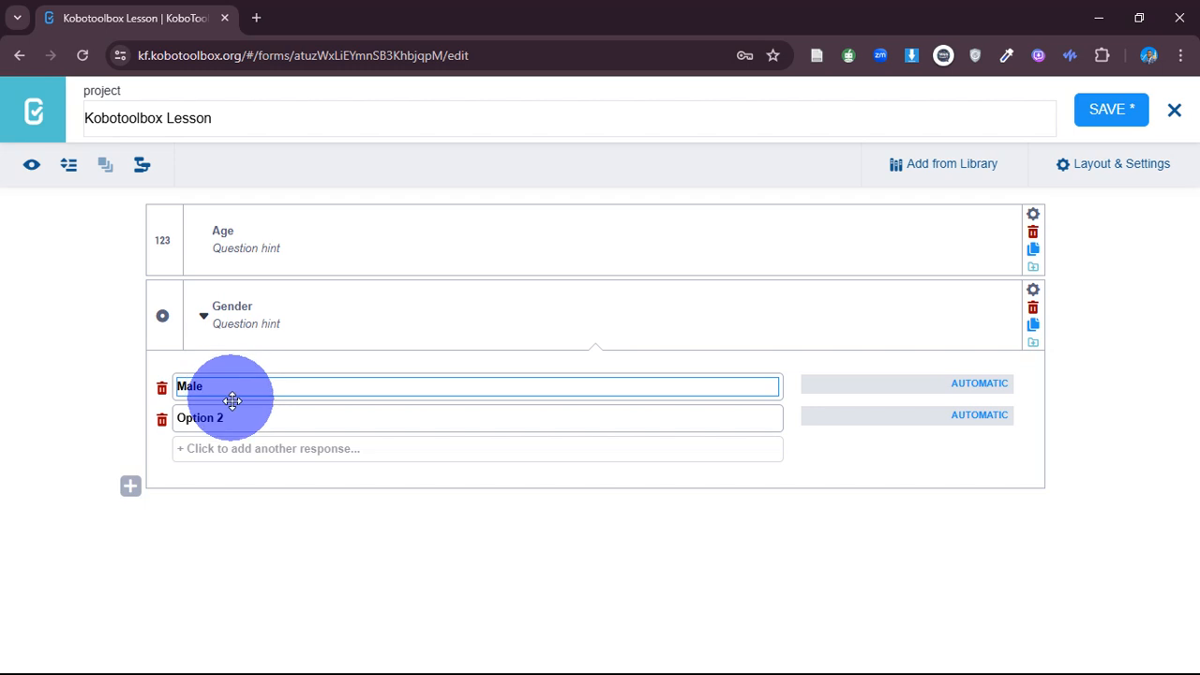
click(241, 417)
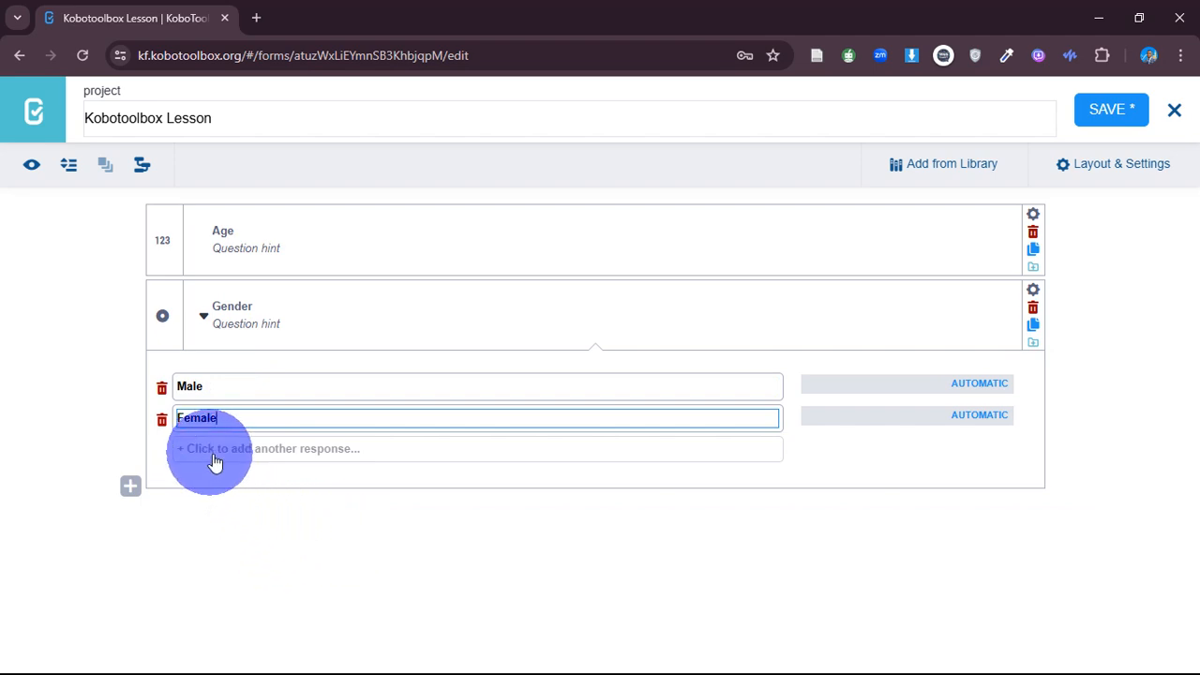
click(249, 460)
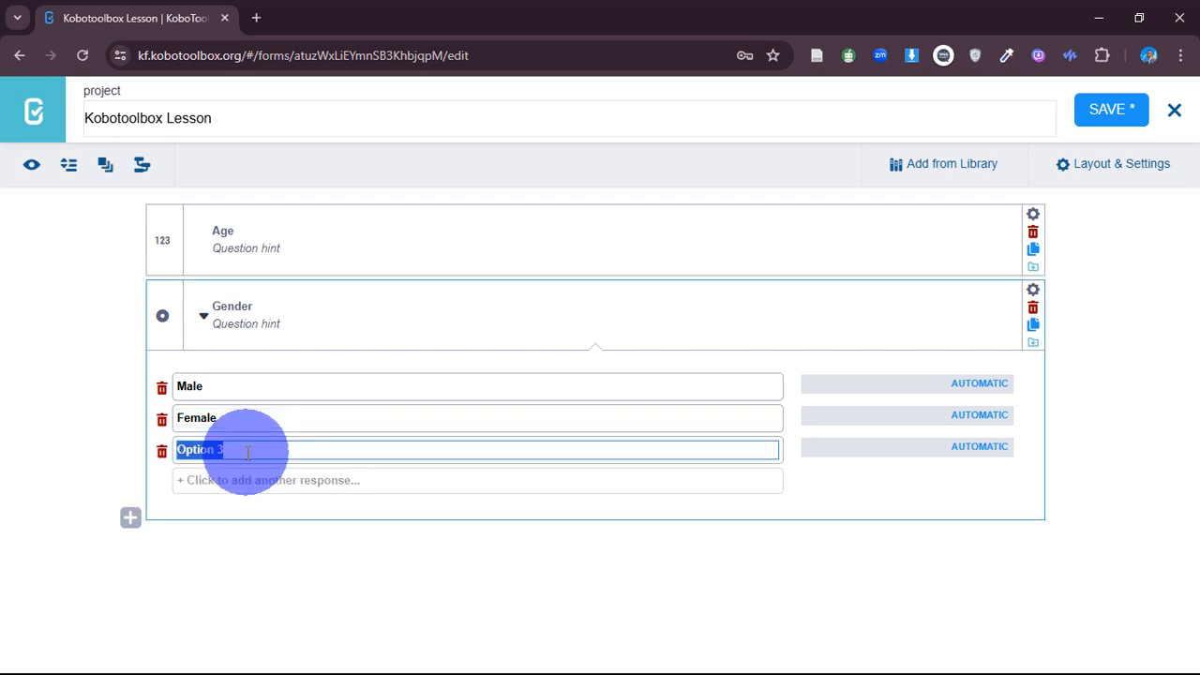
text(Prefer not to say)
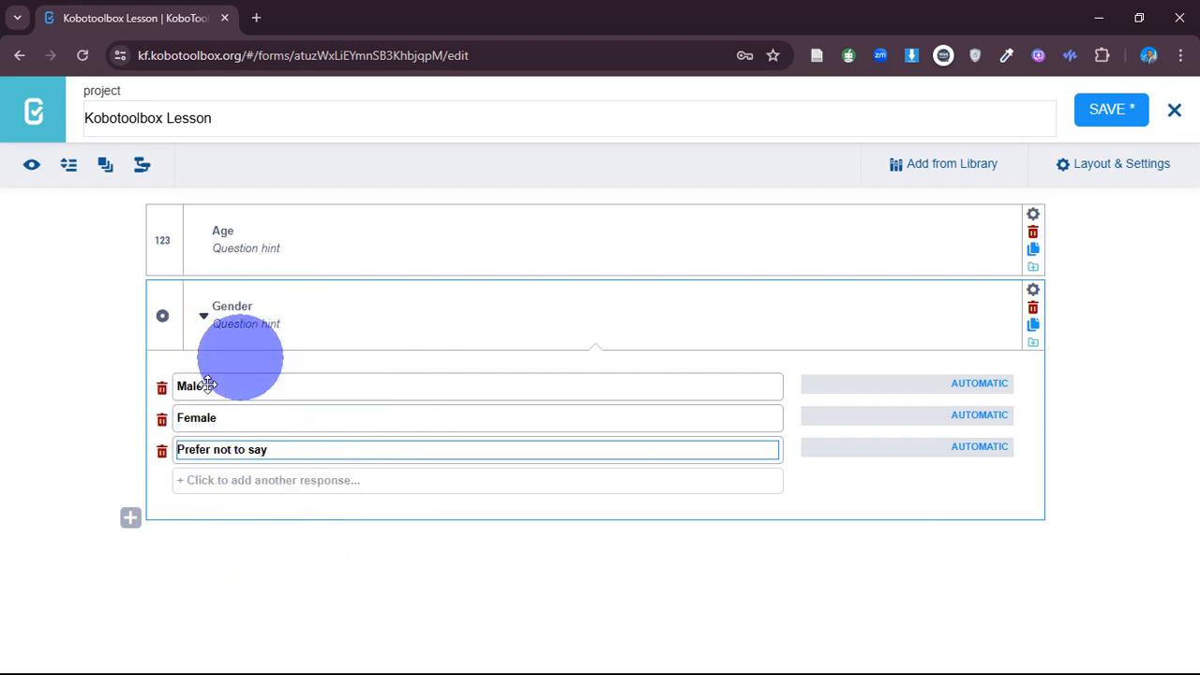
click(203, 318)
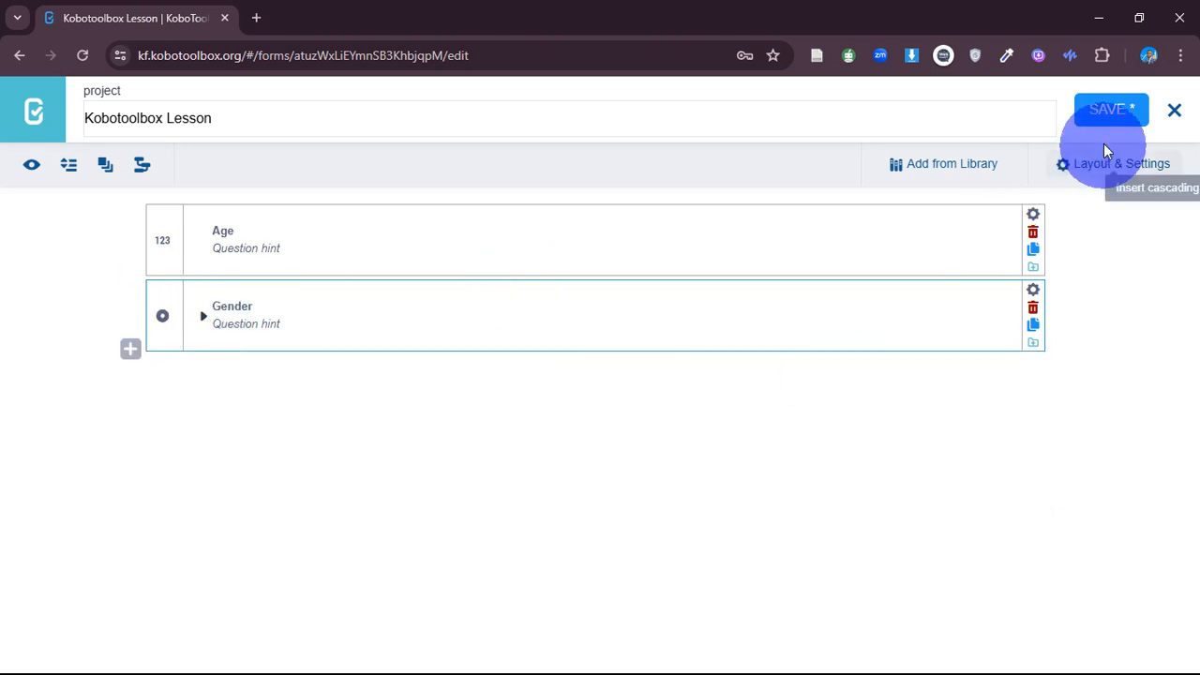
click(1104, 110)
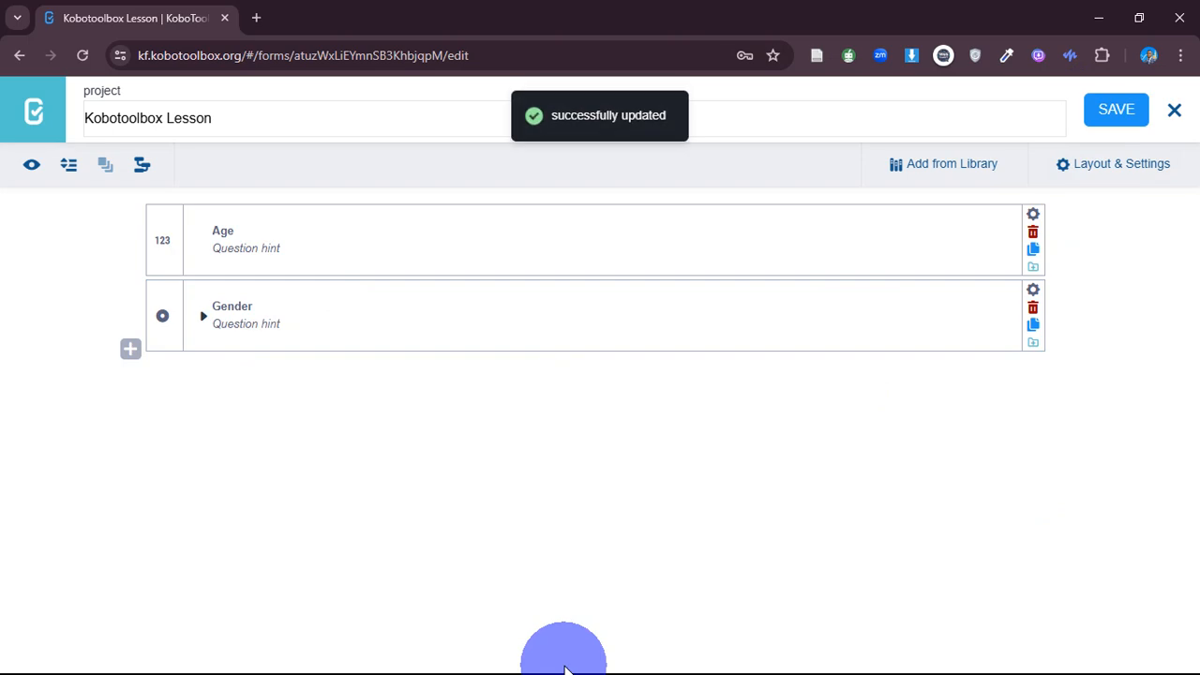
Add a "Height" question of the Decimal type below the Gender question and save the form.
click(130, 350)
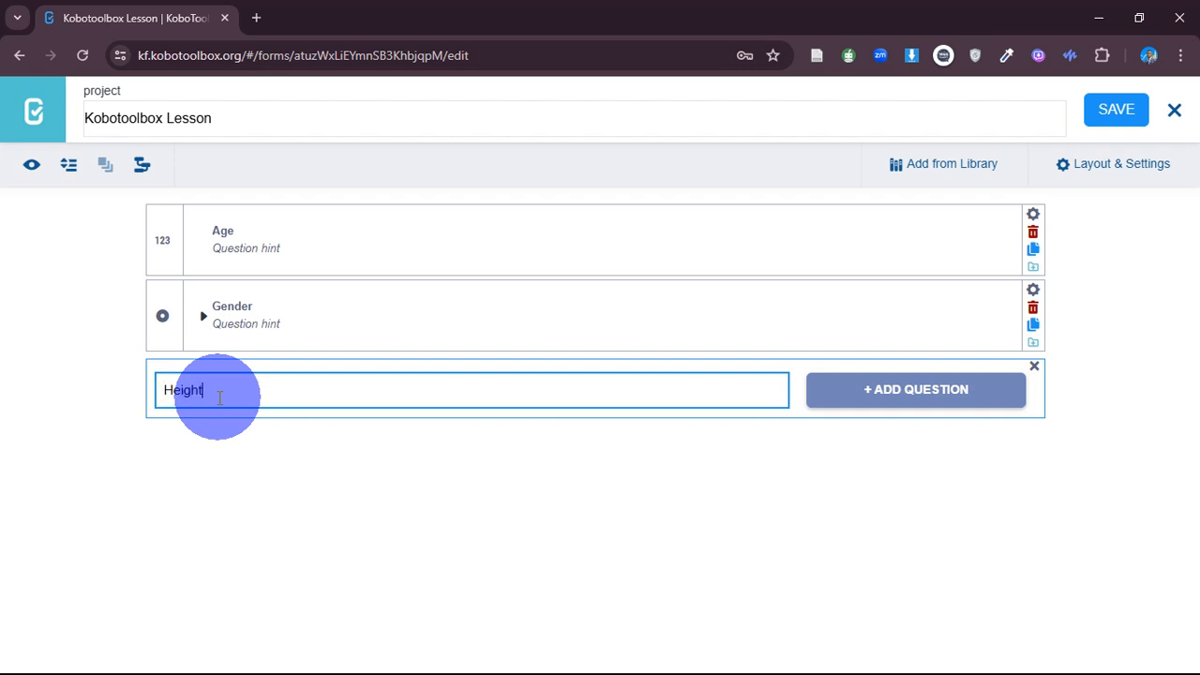
click(950, 392)
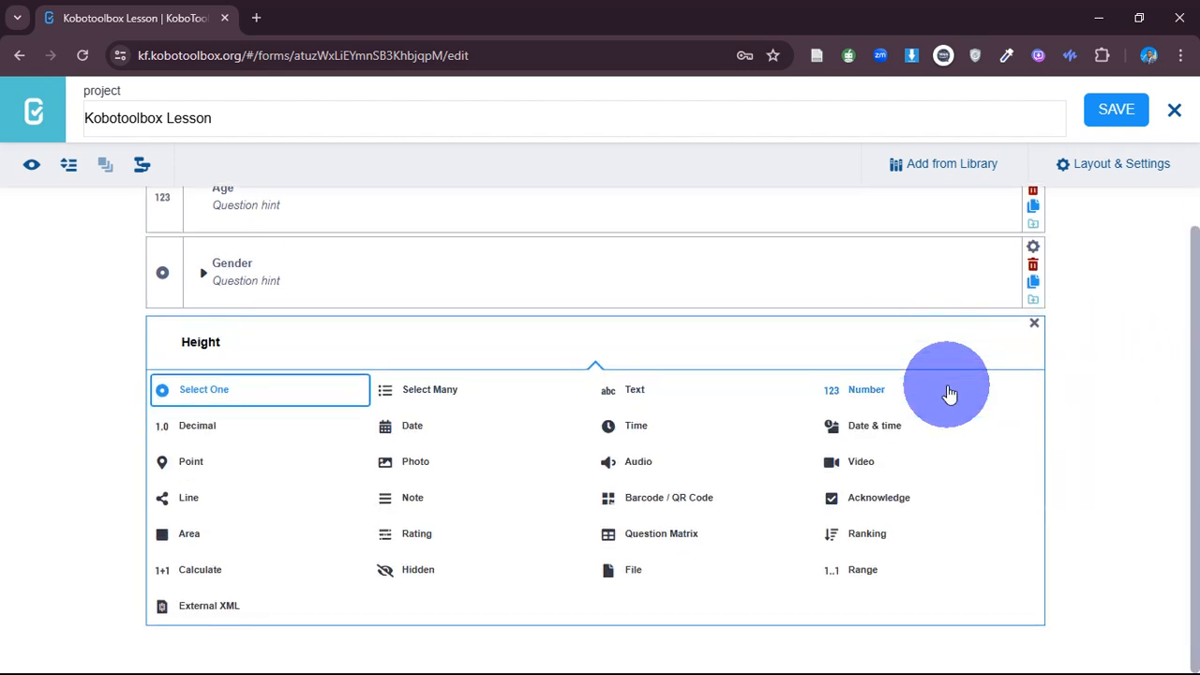
click(375, 437)
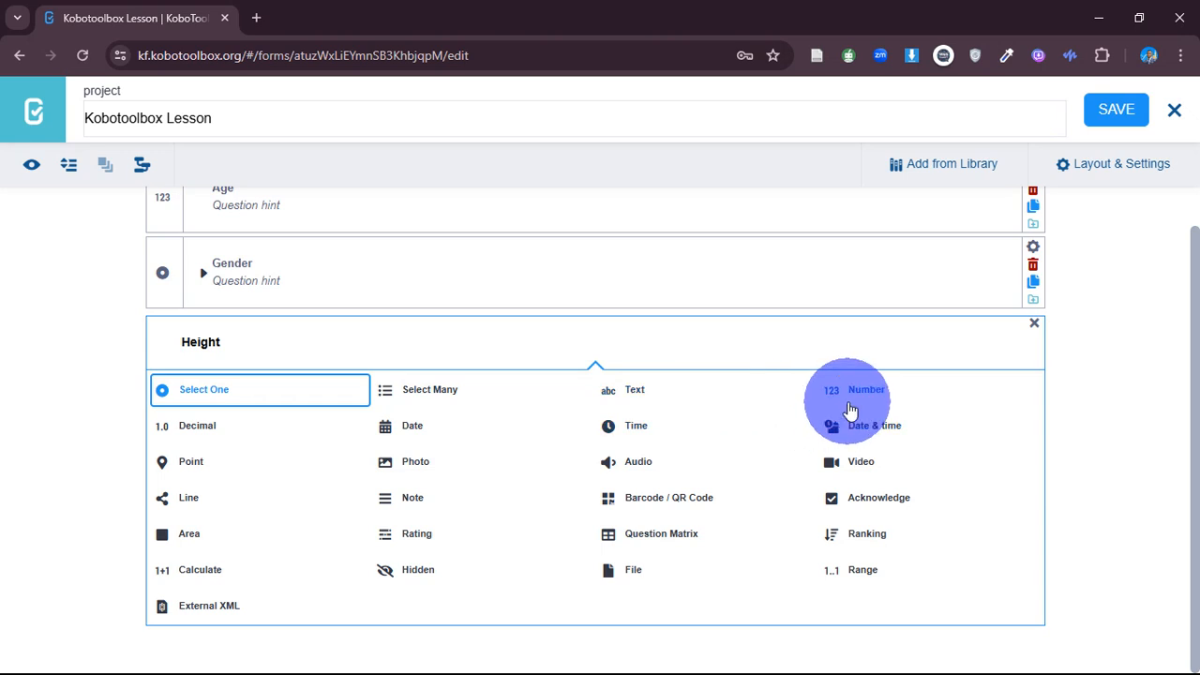
click(201, 430)
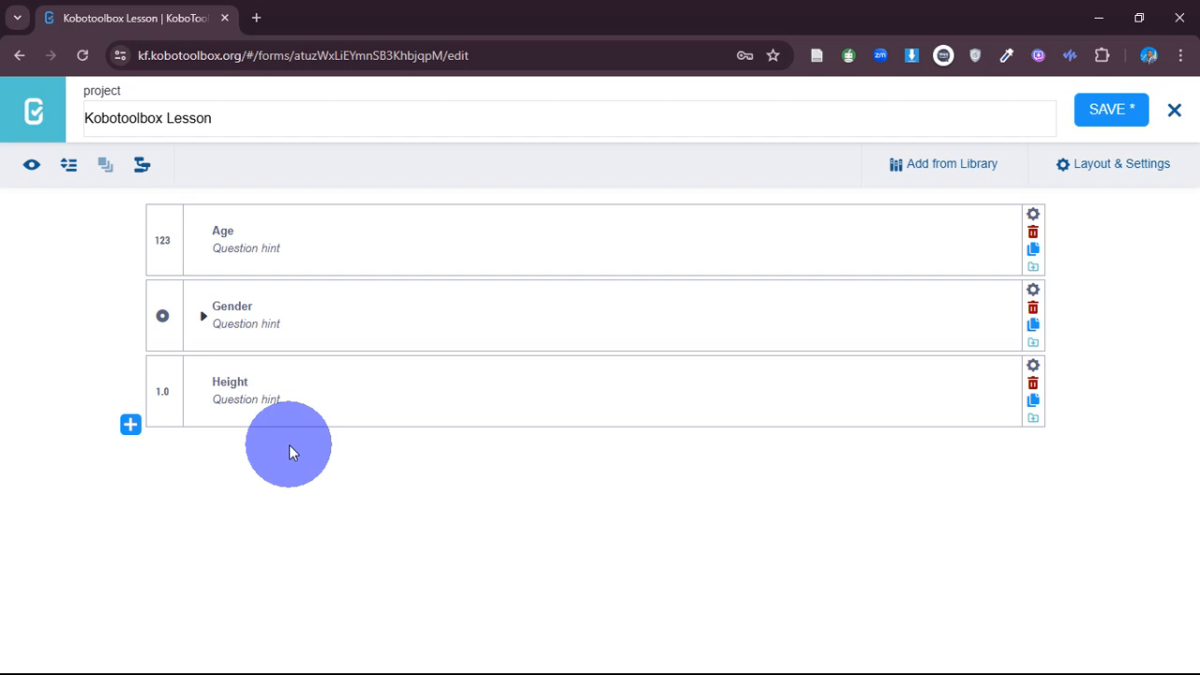
click(1111, 110)
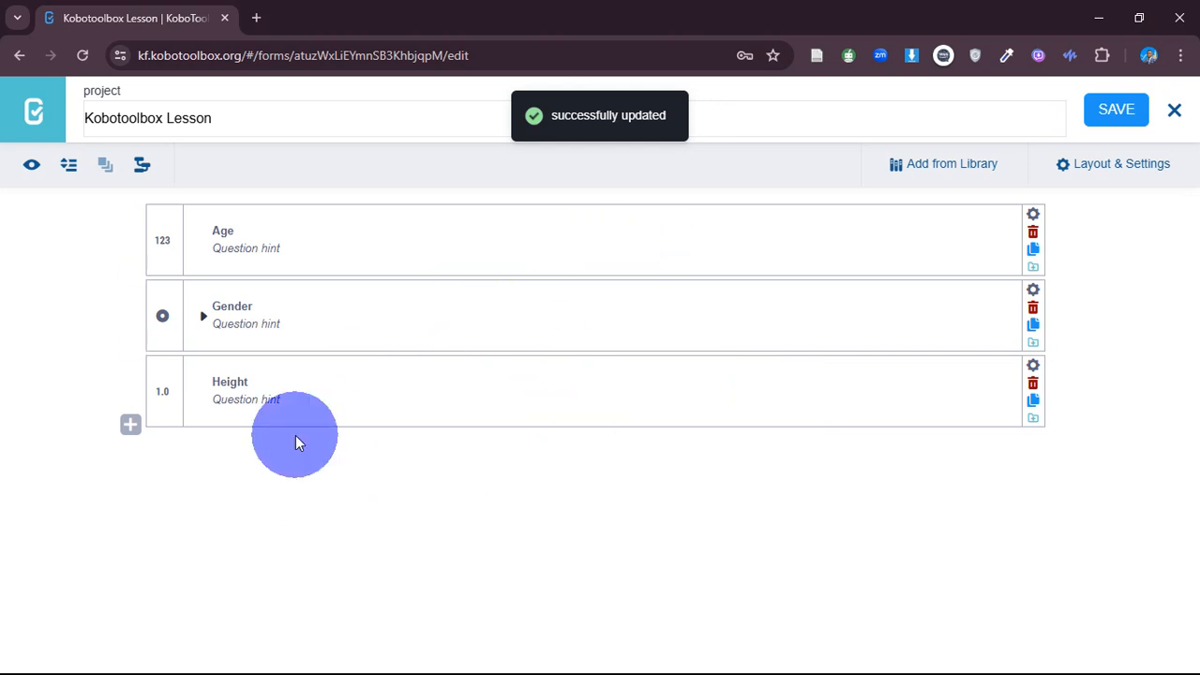
Preview the form, examine how its Age, Gender and Height fields appear, and close the preview.
click(32, 168)
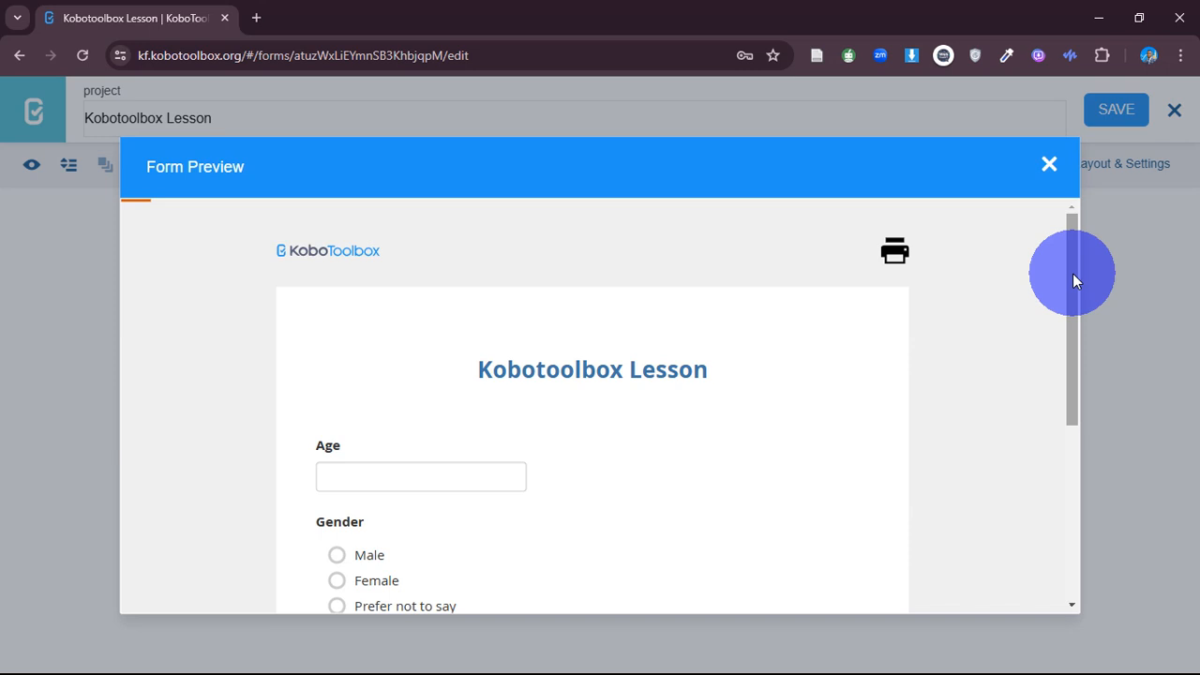
drag(1073, 273, 1096, 313)
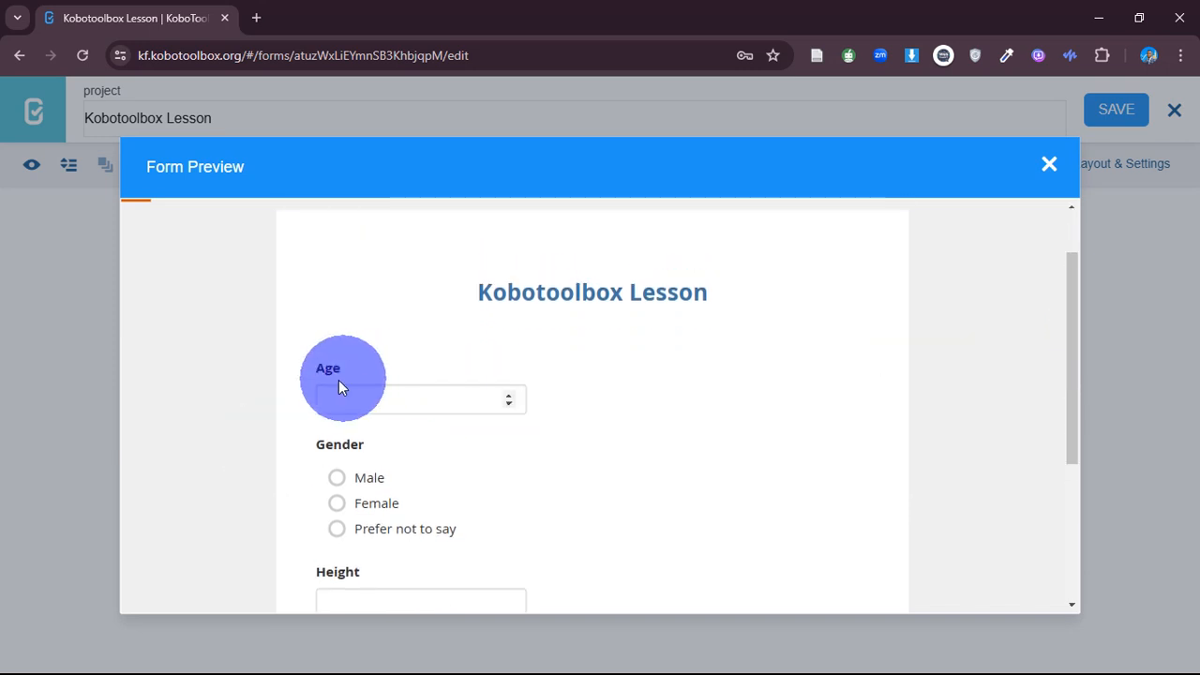
drag(1077, 309, 1092, 365)
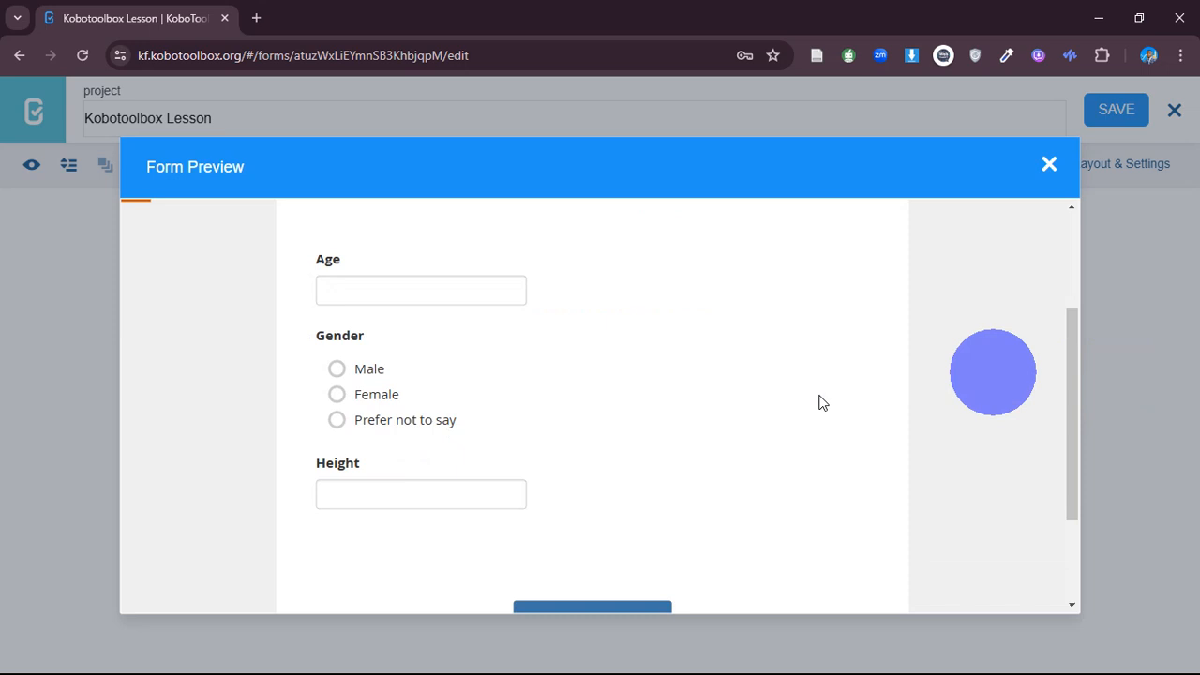
click(374, 489)
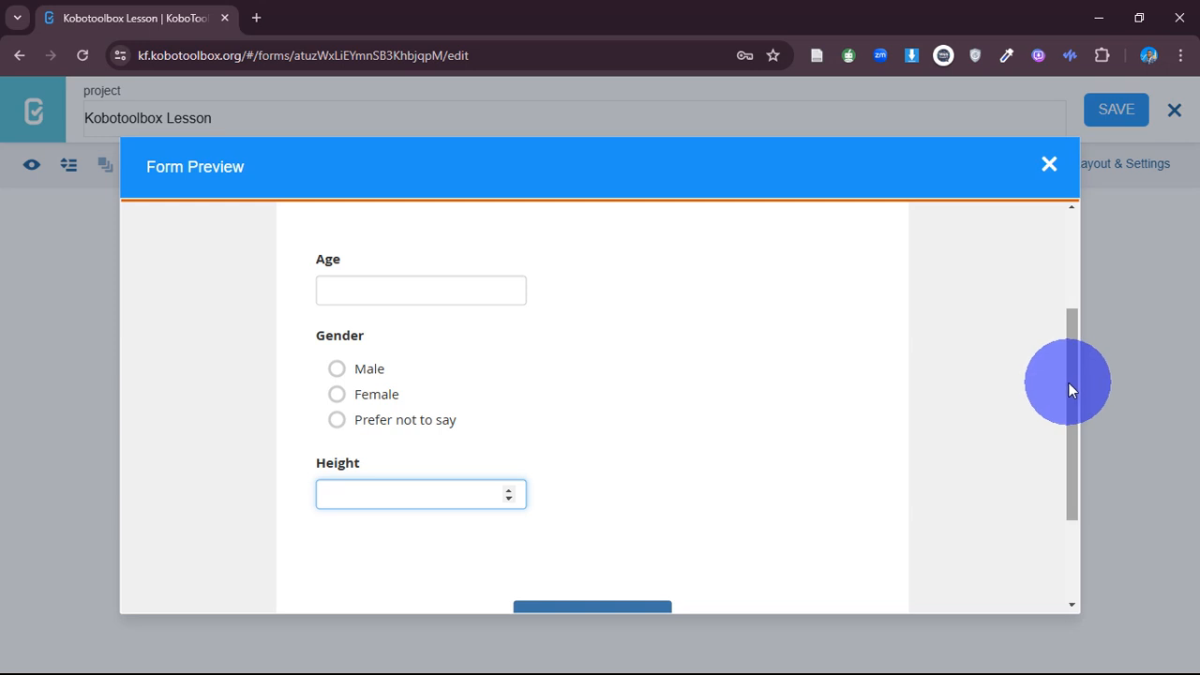
drag(1075, 384, 1090, 280)
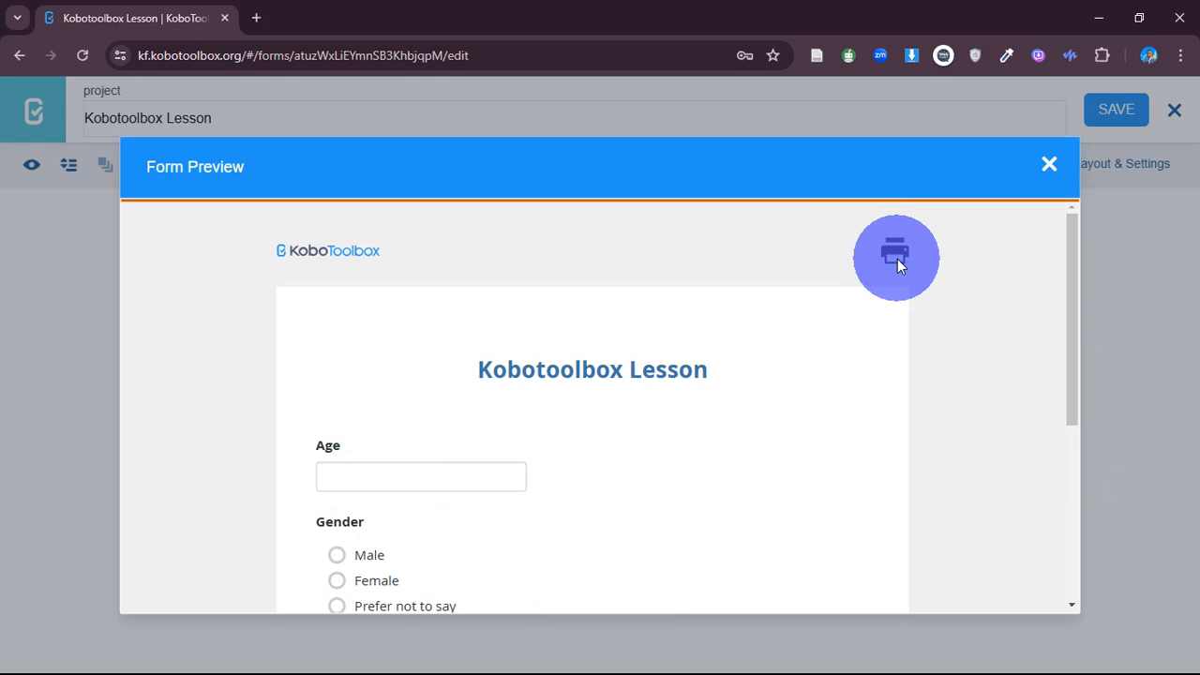
click(1048, 166)
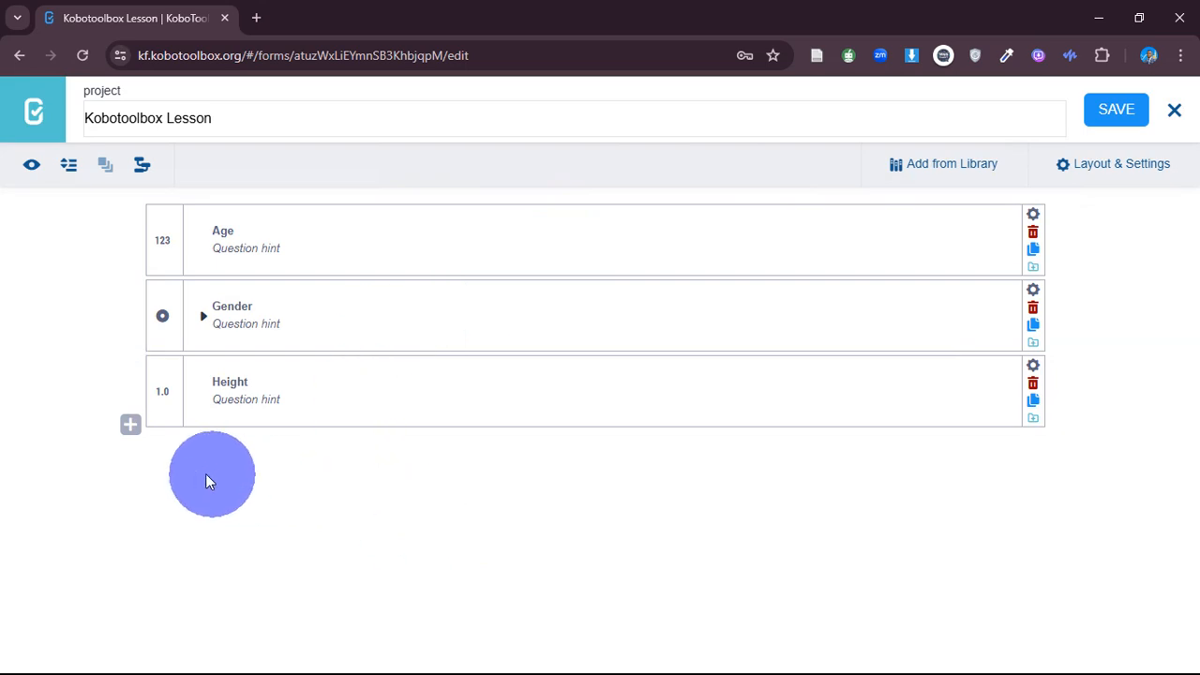
Add a "types" question of the Note type below the Height question.
click(130, 426)
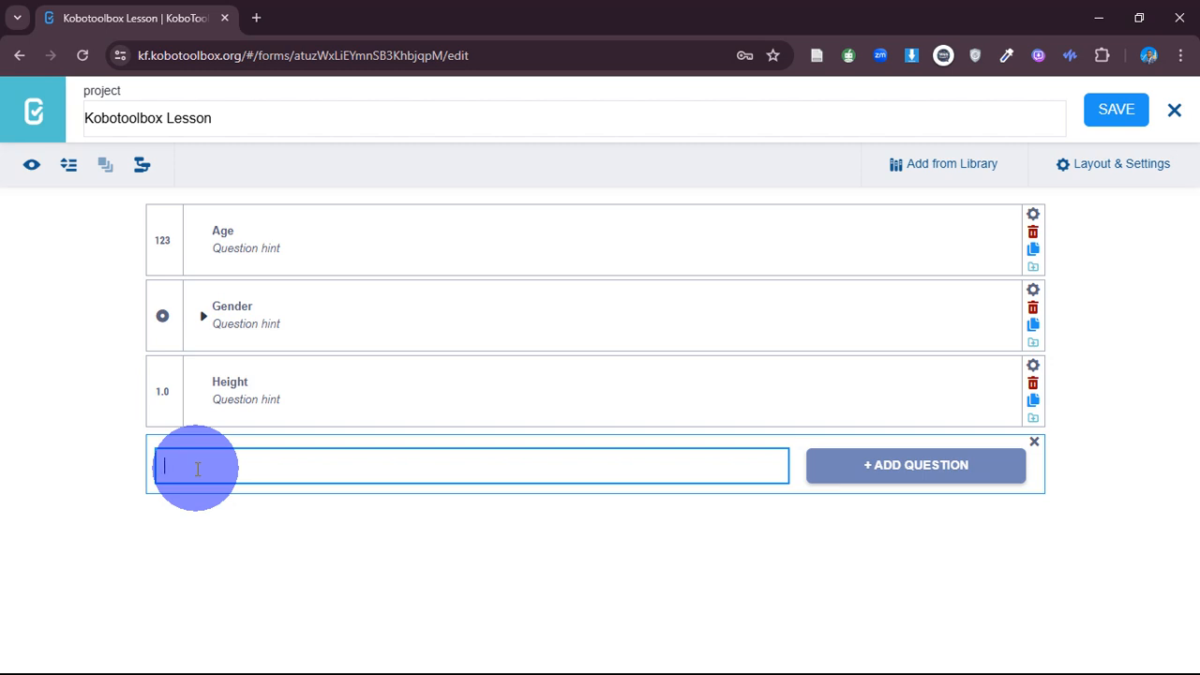
text(types)
key(Return)
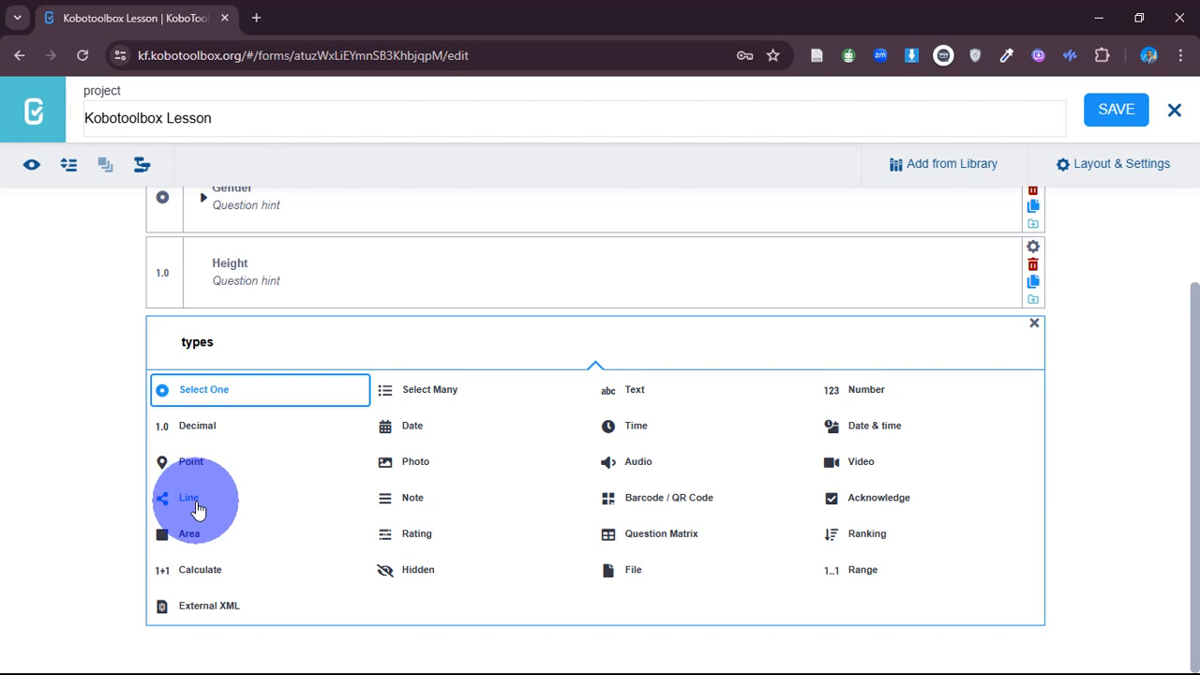
click(404, 498)
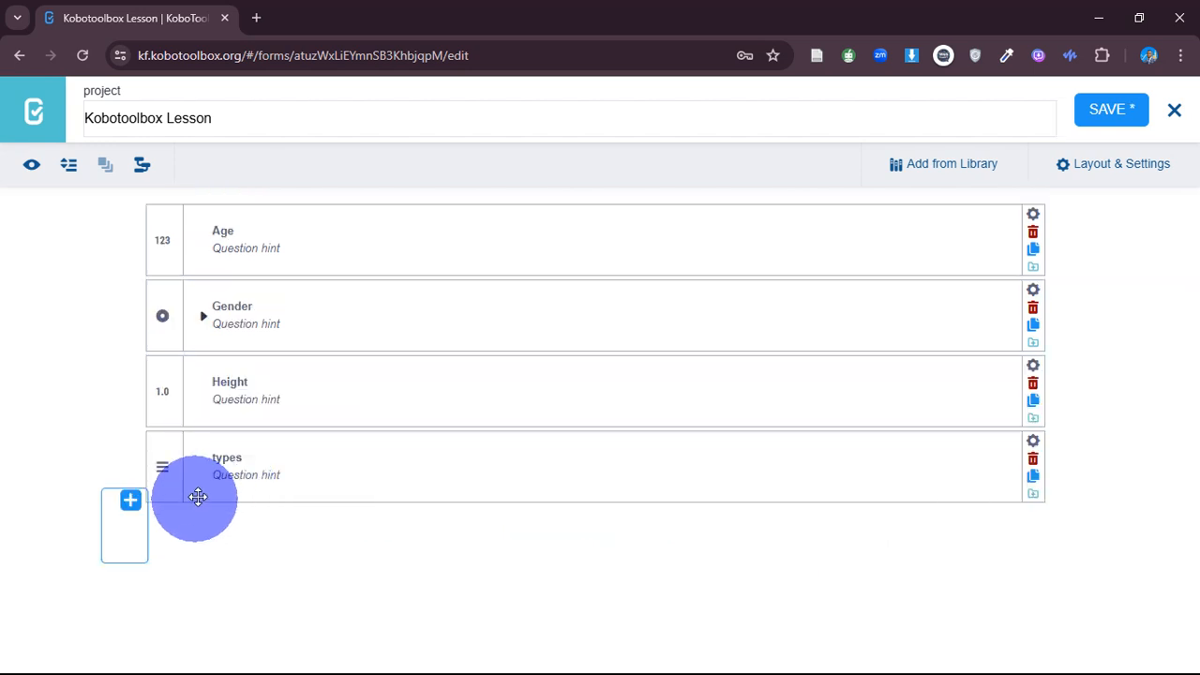
Rename the "types" question to "Note" and save the form.
click(244, 458)
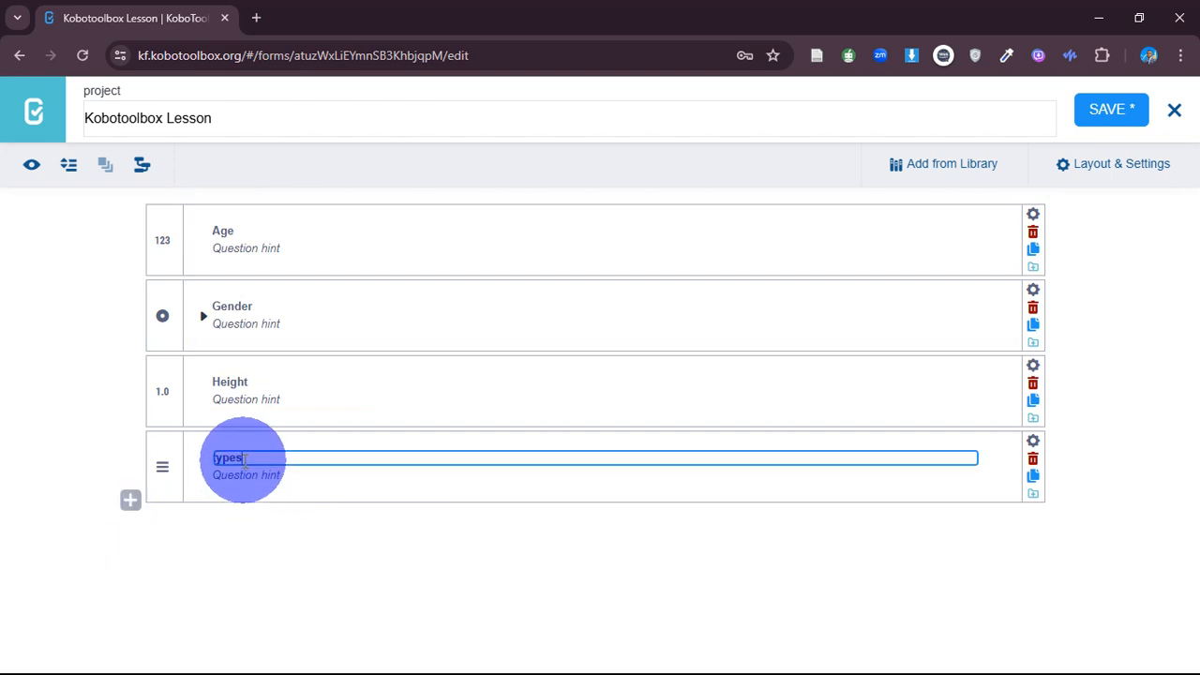
text(Good)
key(BackSpace)
key(BackSpace)
key(BackSpace)
key(BackSpace)
key(BackSpace)
key(BackSpace)
key(BackSpace)
key(BackSpace)
key(BackSpace)
key(BackSpace)
text(Note)
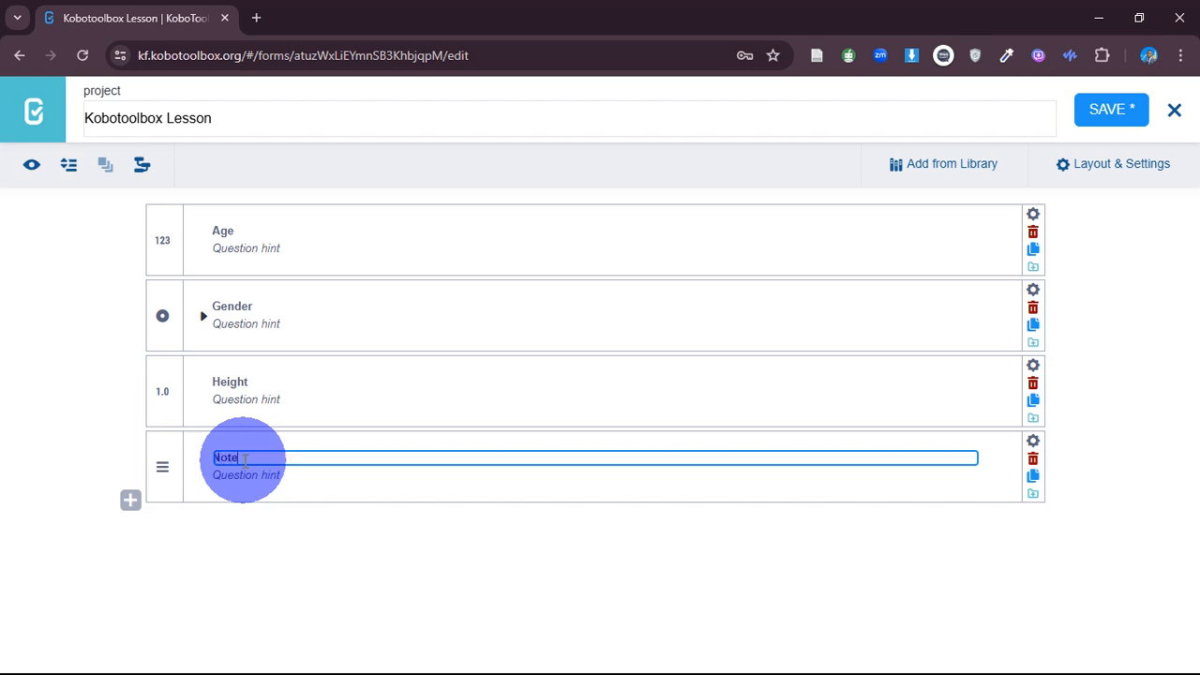
click(1090, 113)
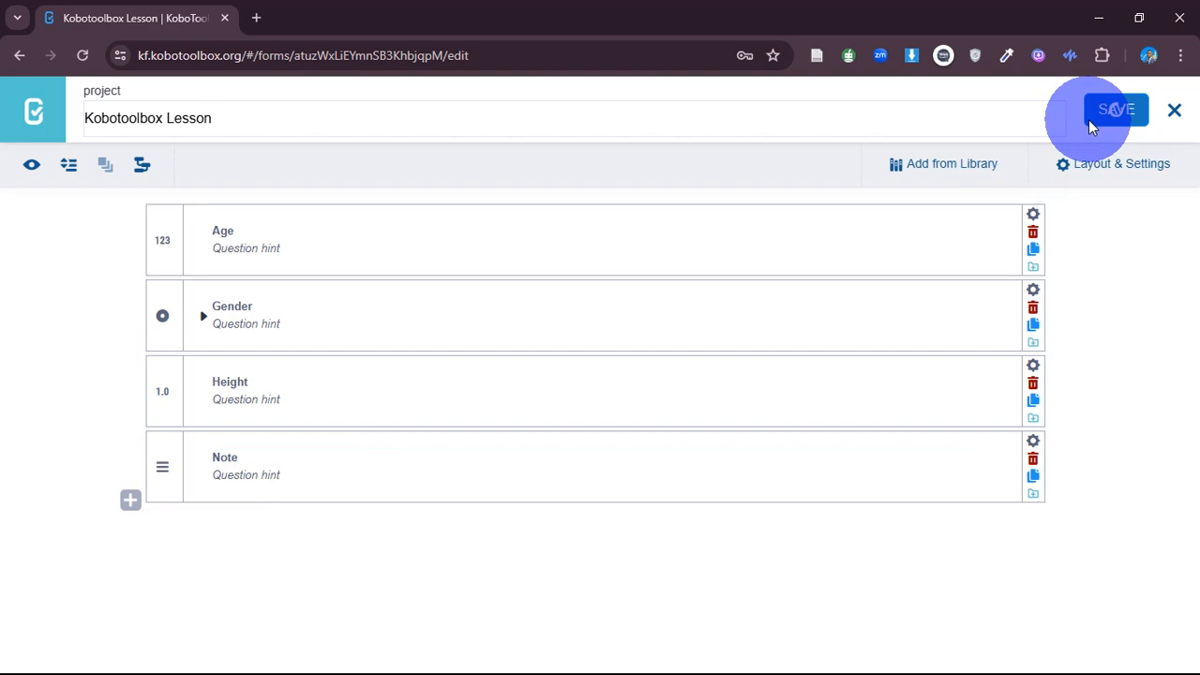
Preview the saved form down to its Note entry and close the preview.
click(37, 166)
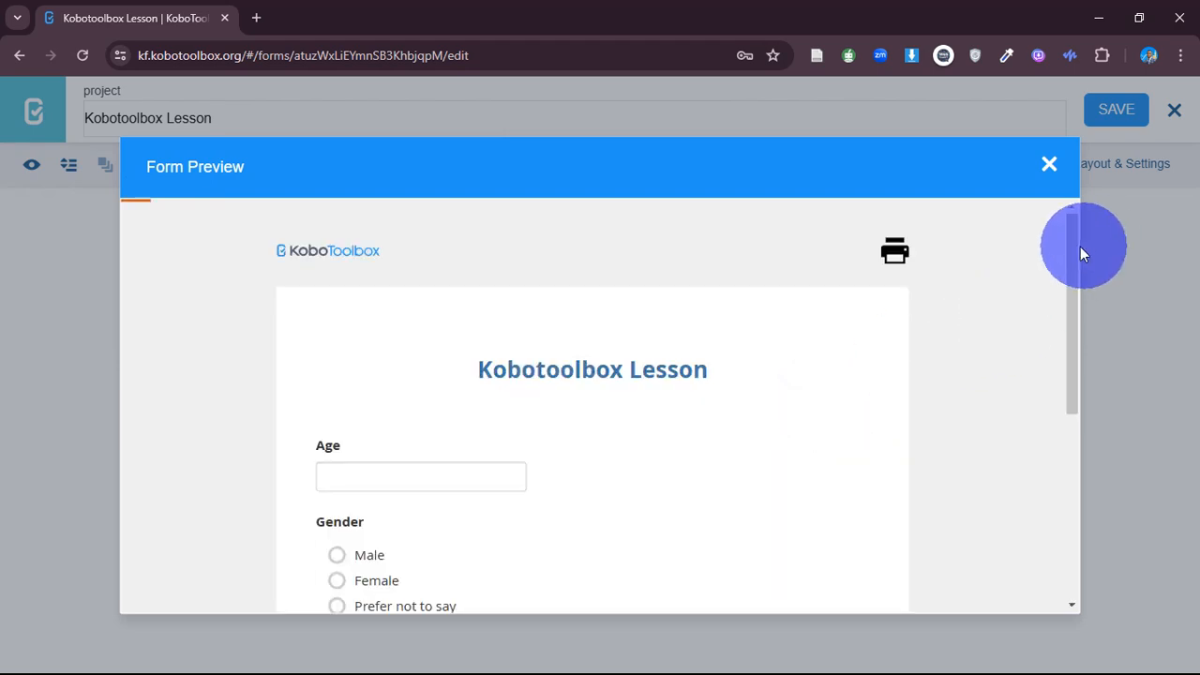
drag(1073, 248, 1122, 443)
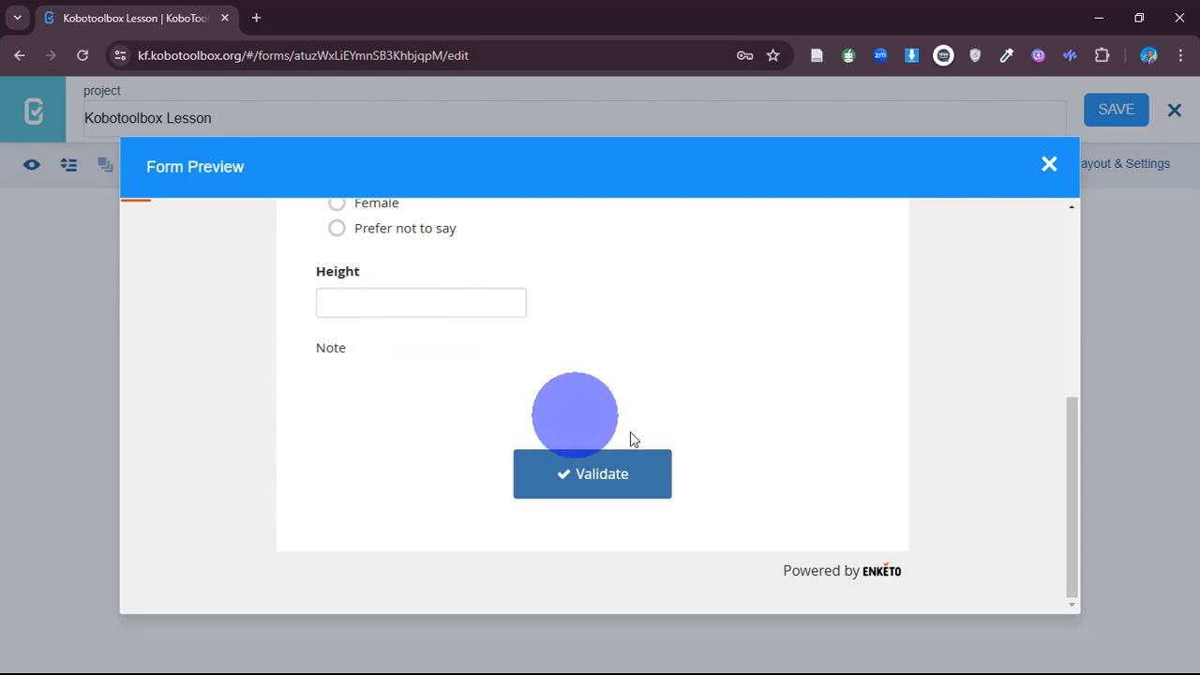
click(1049, 166)
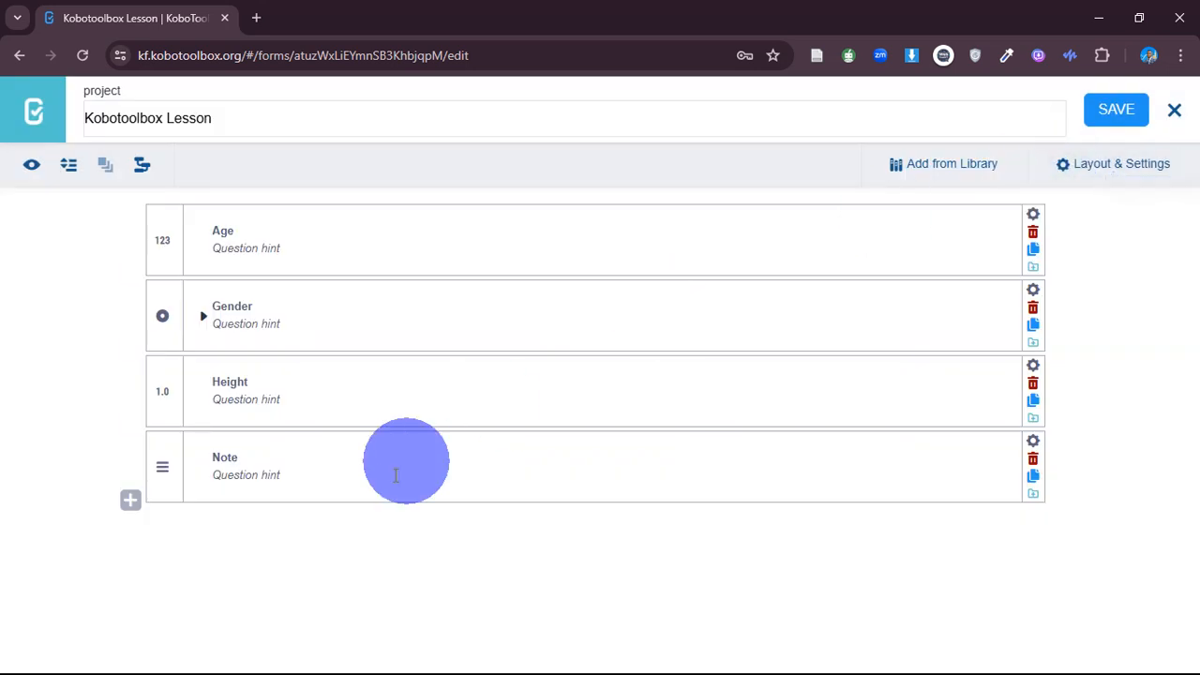
Review the question types available for a new entry below Note, discard the entry and save the form.
click(131, 500)
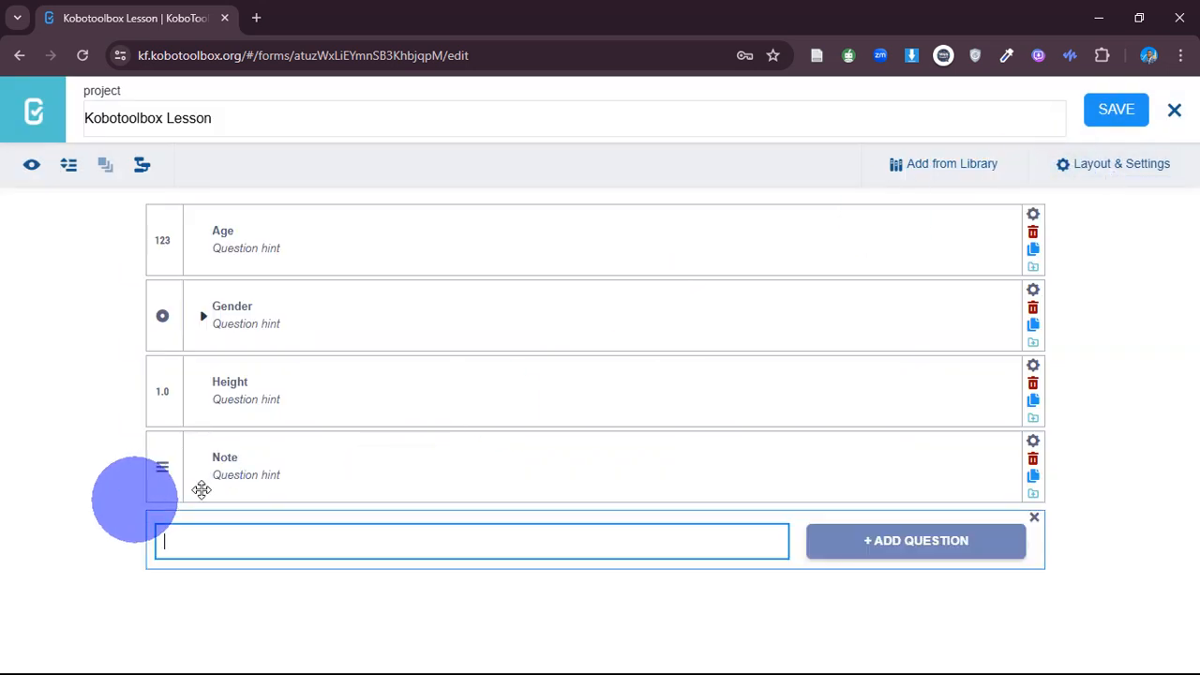
click(937, 555)
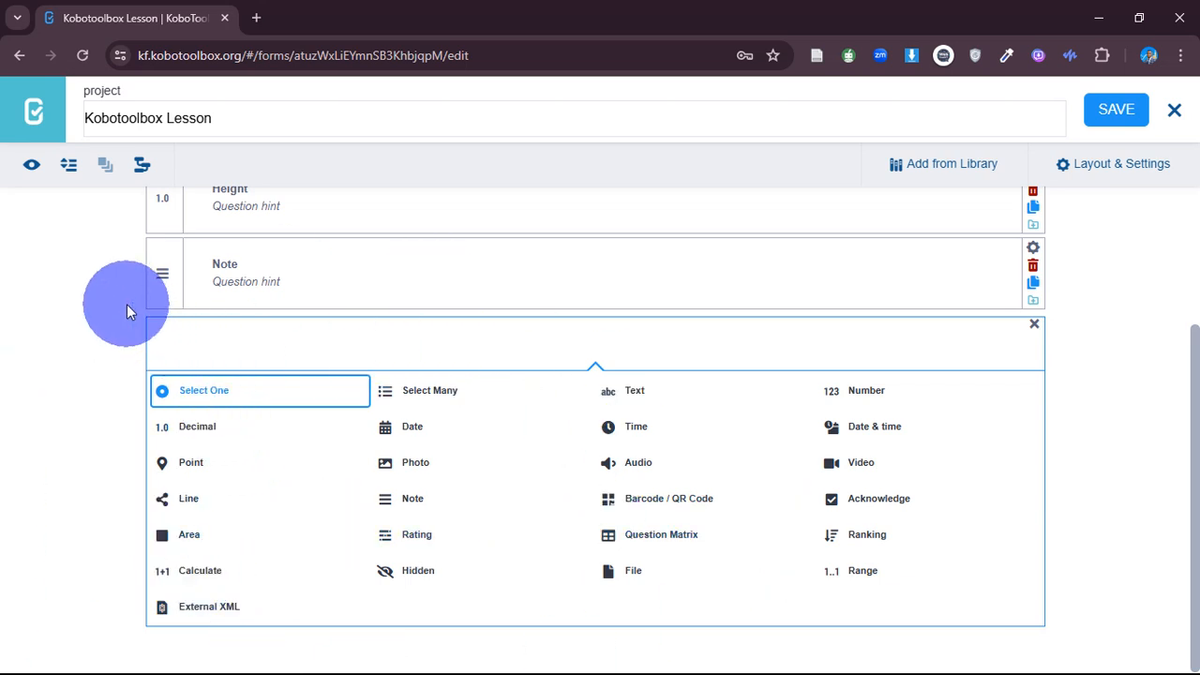
click(1036, 326)
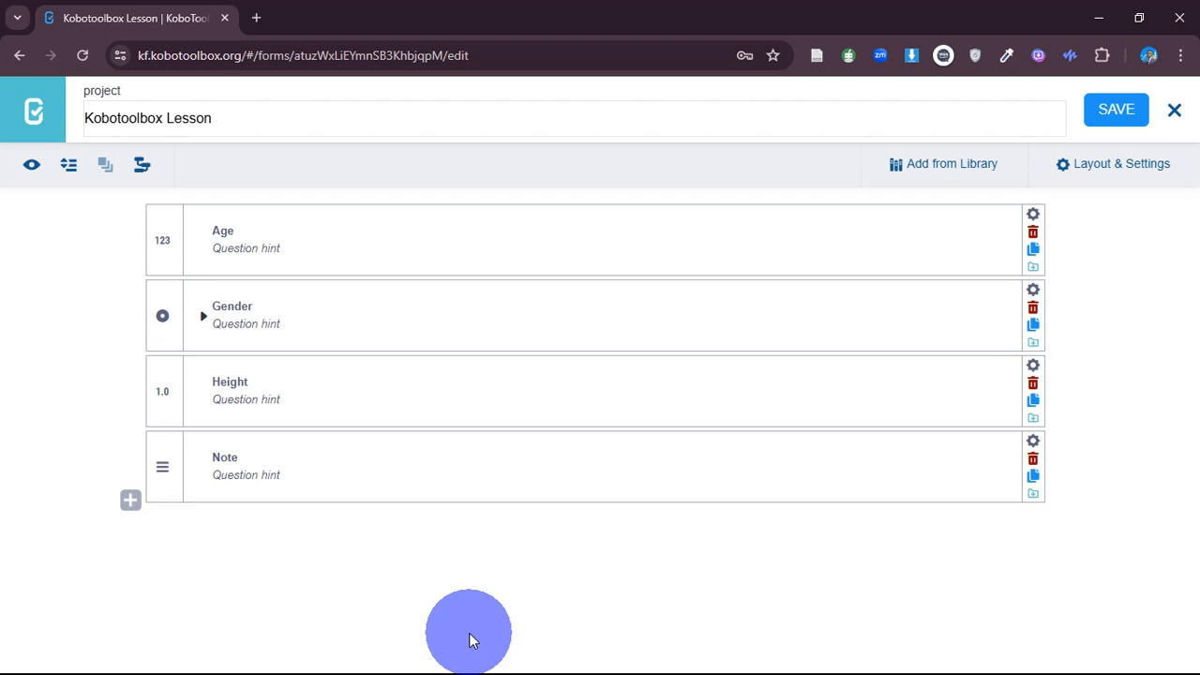
click(1120, 113)
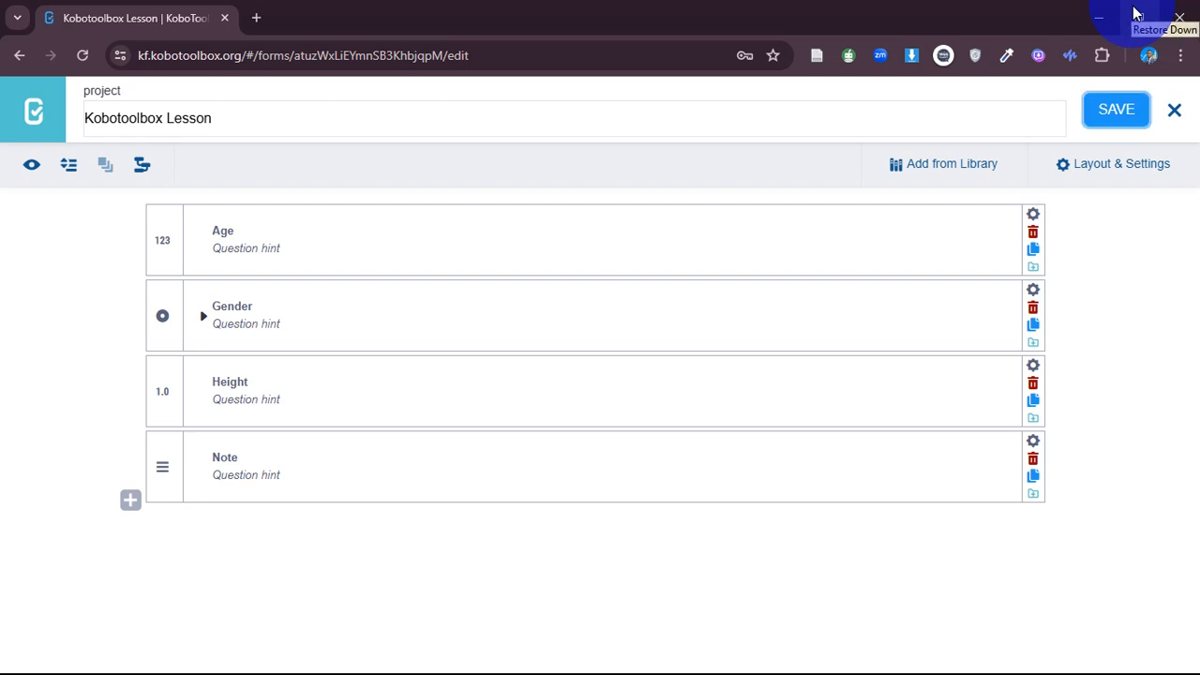
click(1100, 14)
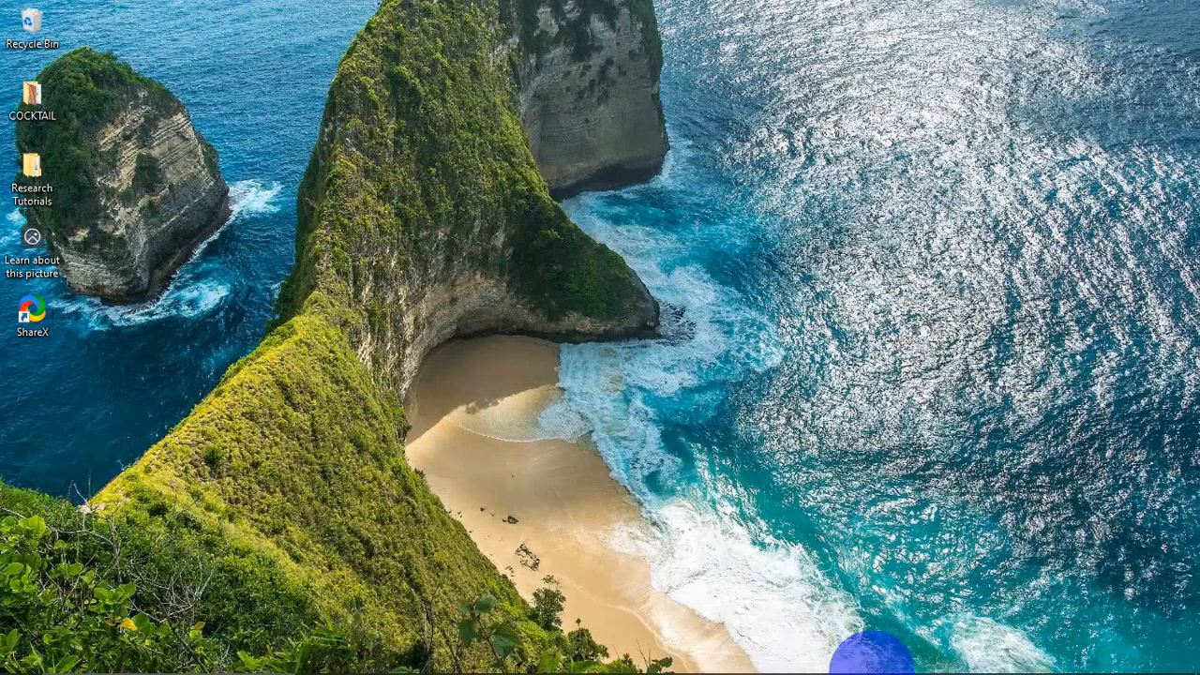
mouse_move(956, 656)
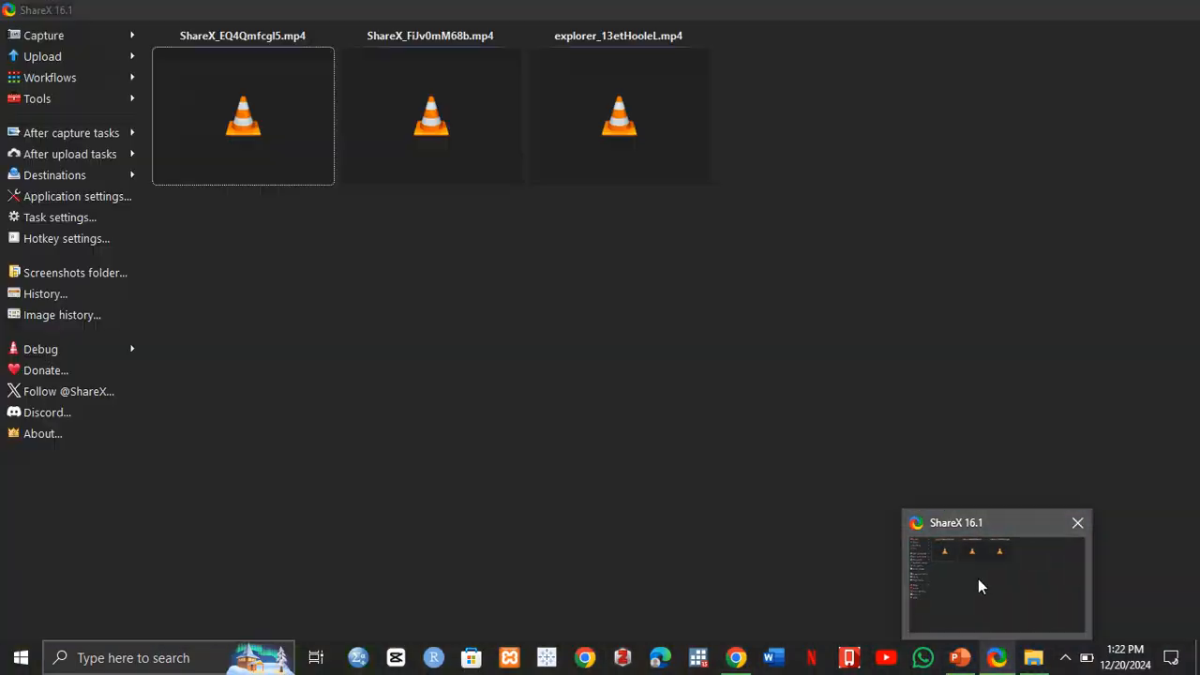
click(978, 578)
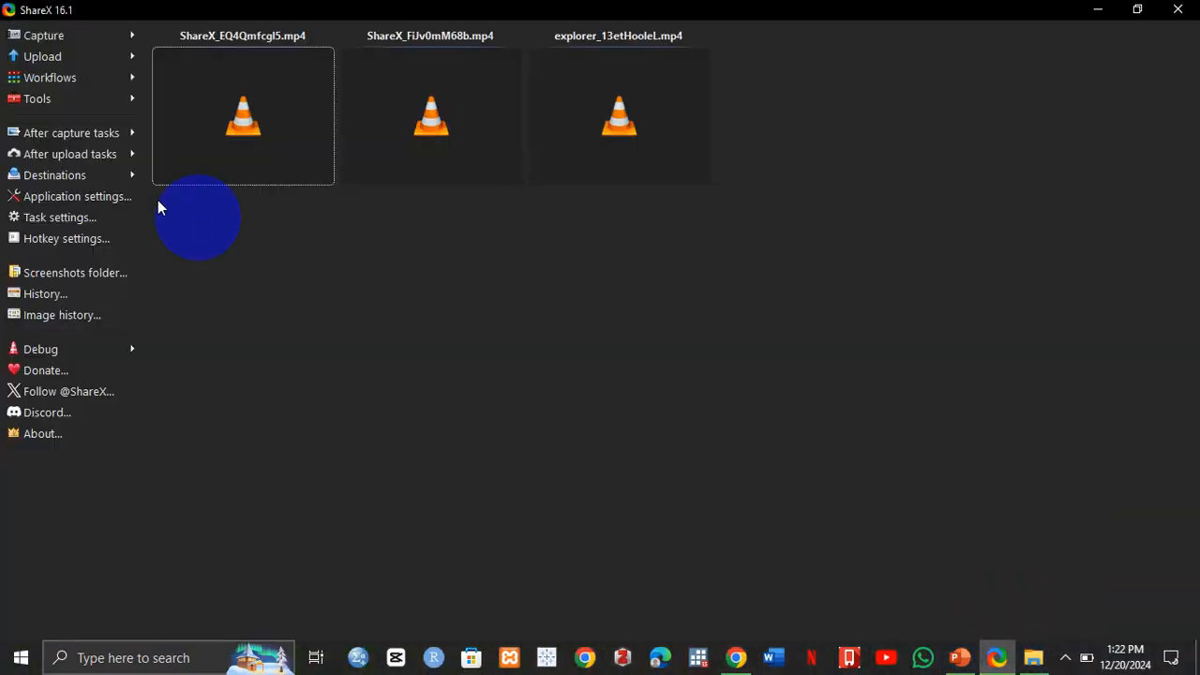
click(39, 38)
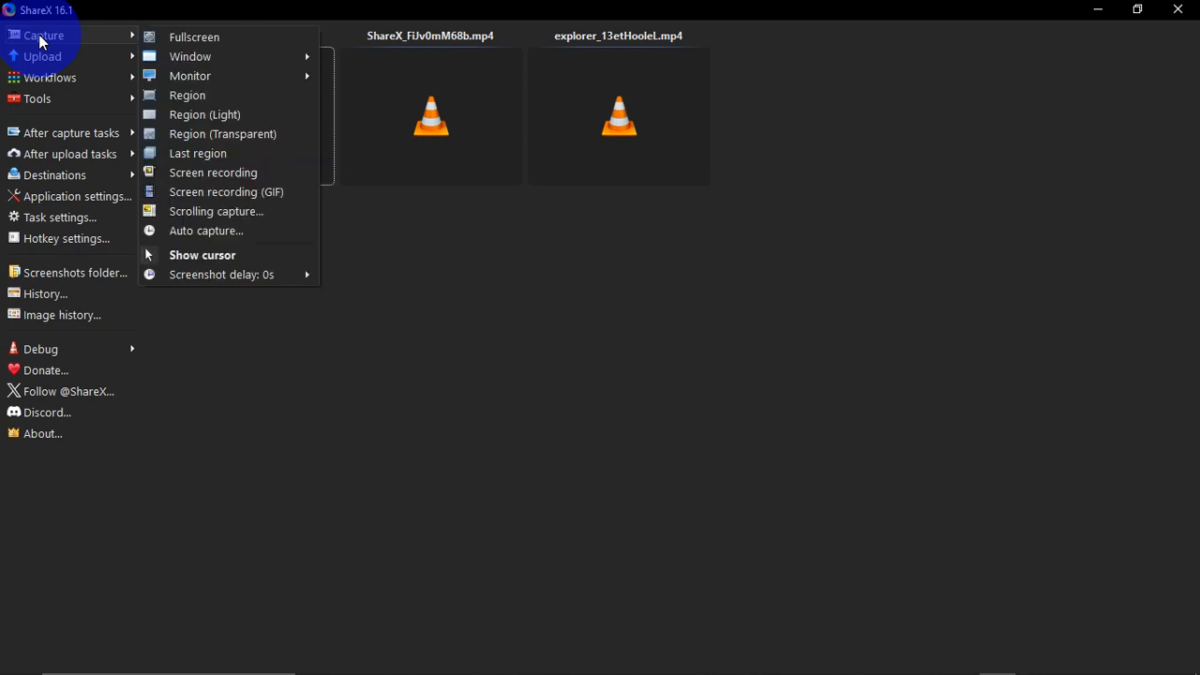